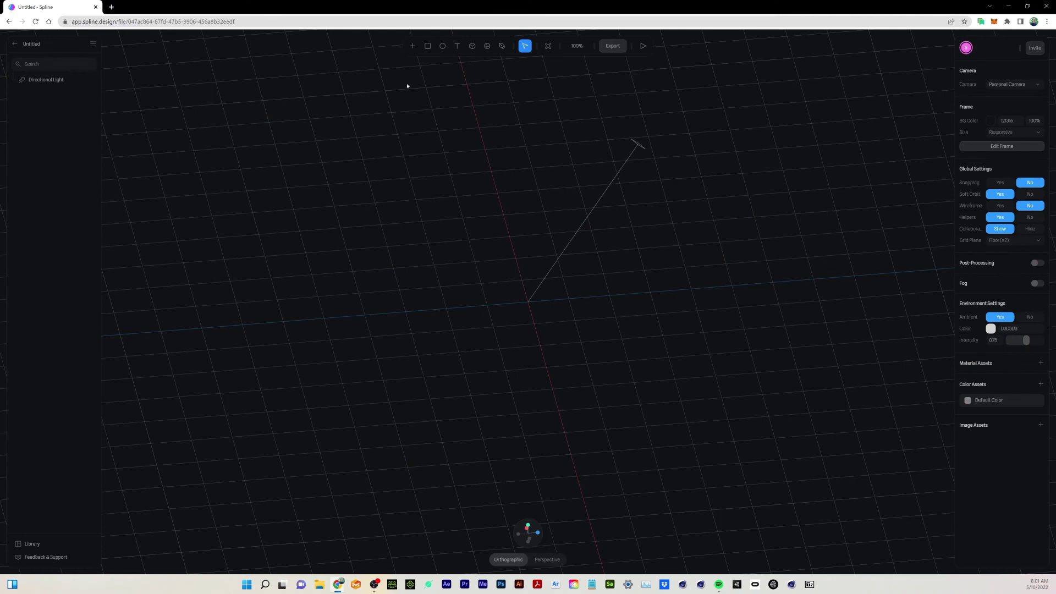
# Step: Add a cylinder about 397 wide, high and deep to the scene
pyautogui.click(413, 47)
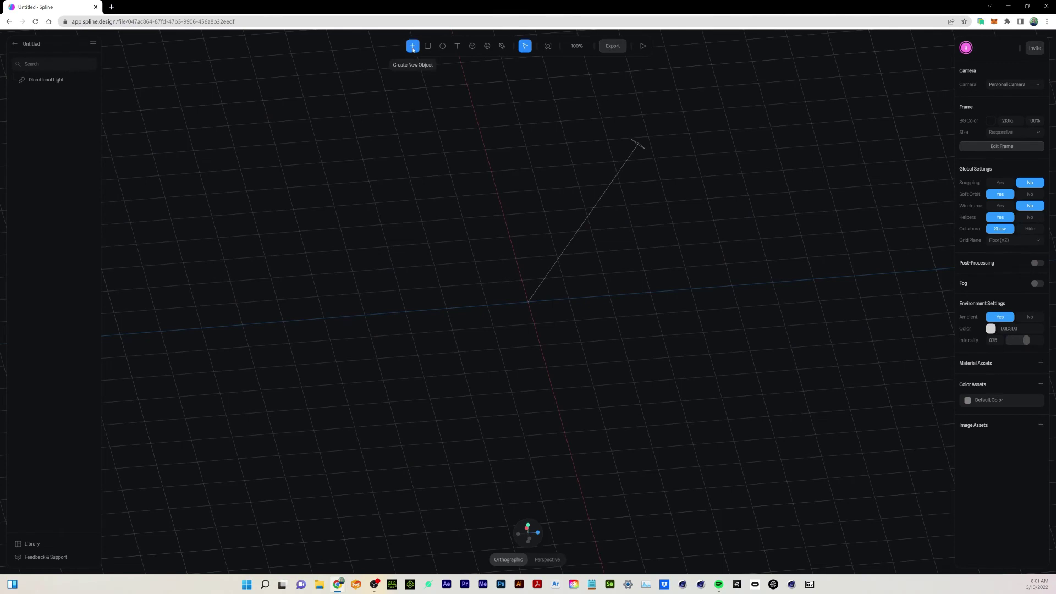
pyautogui.click(413, 48)
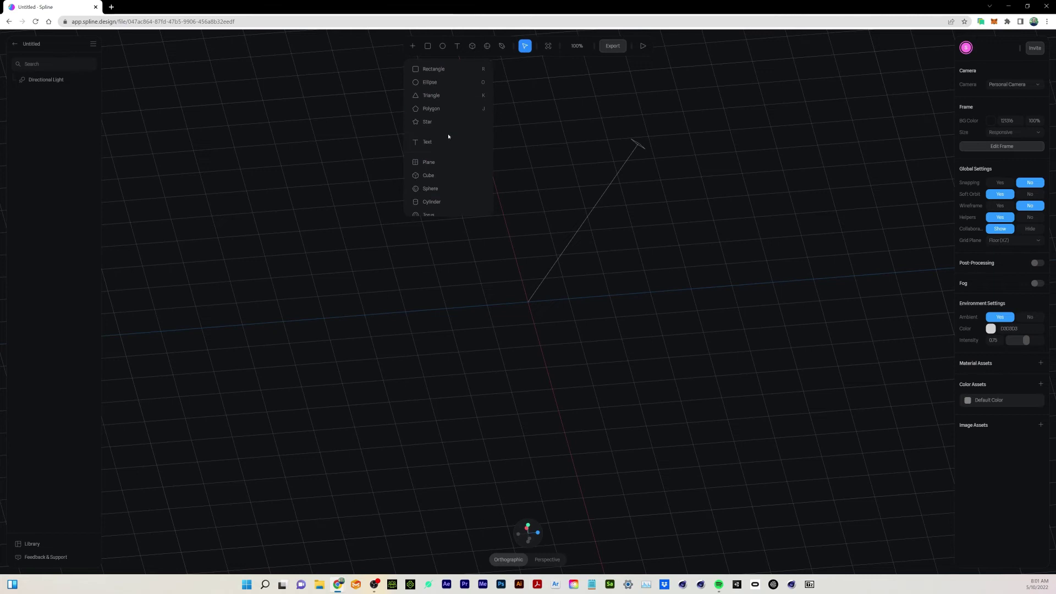
pyautogui.click(448, 202)
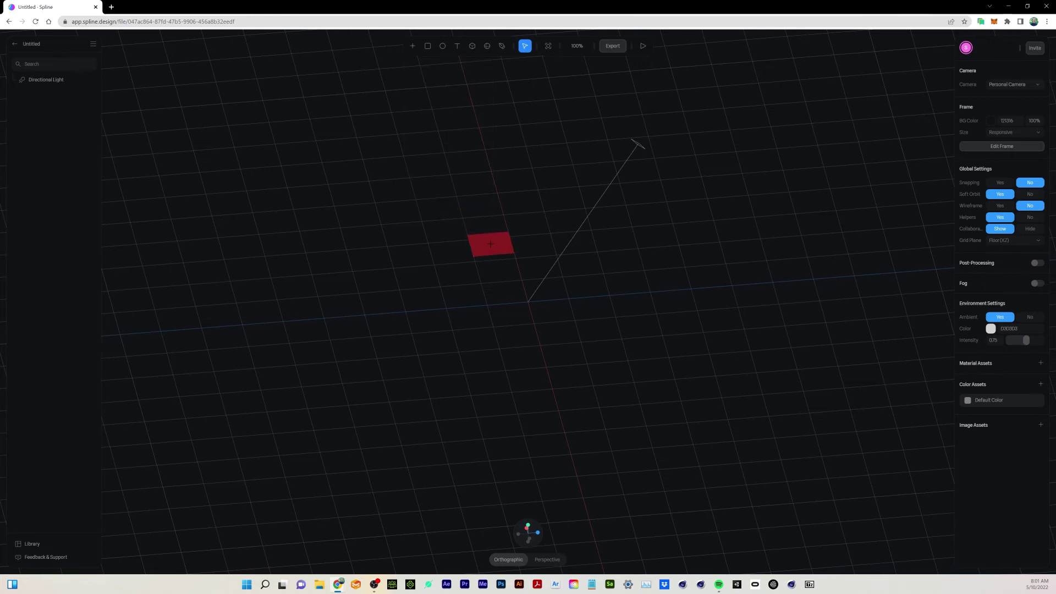
pyautogui.click(490, 243)
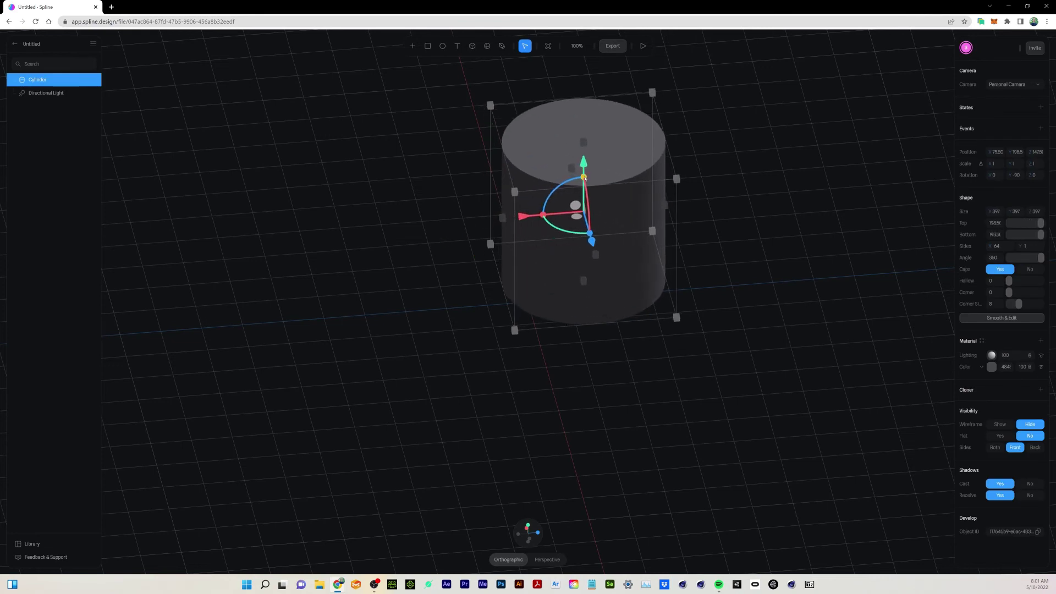
# Step: Flatten the cylinder to a vertical scale of about 0.25 and move it to the middle of the grid
pyautogui.moveTo(584, 177); pyautogui.dragTo(585, 206)
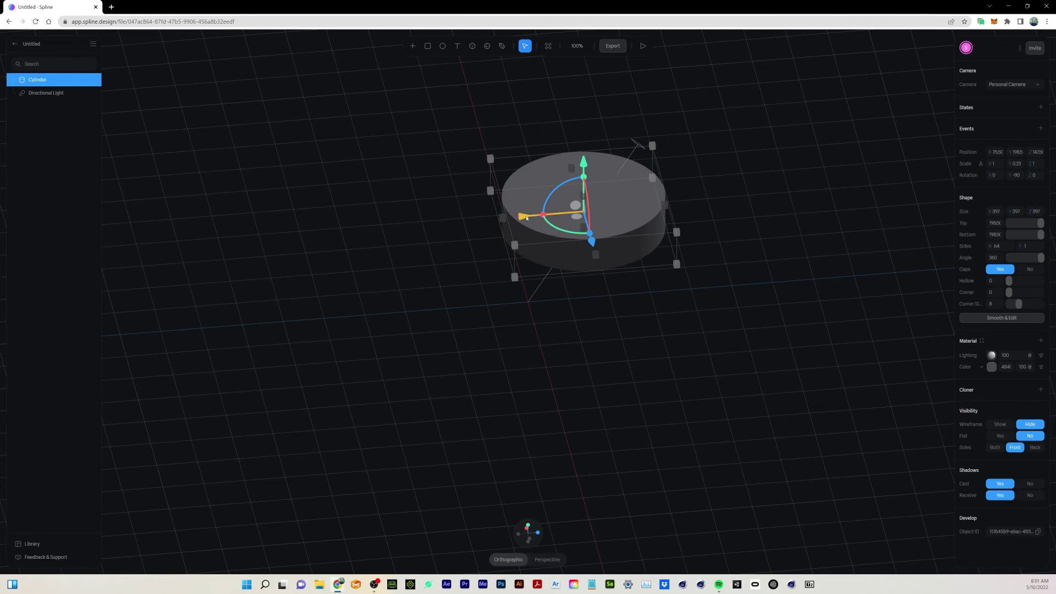
pyautogui.moveTo(522, 216); pyautogui.dragTo(471, 220)
pyautogui.moveTo(541, 250); pyautogui.dragTo(557, 304)
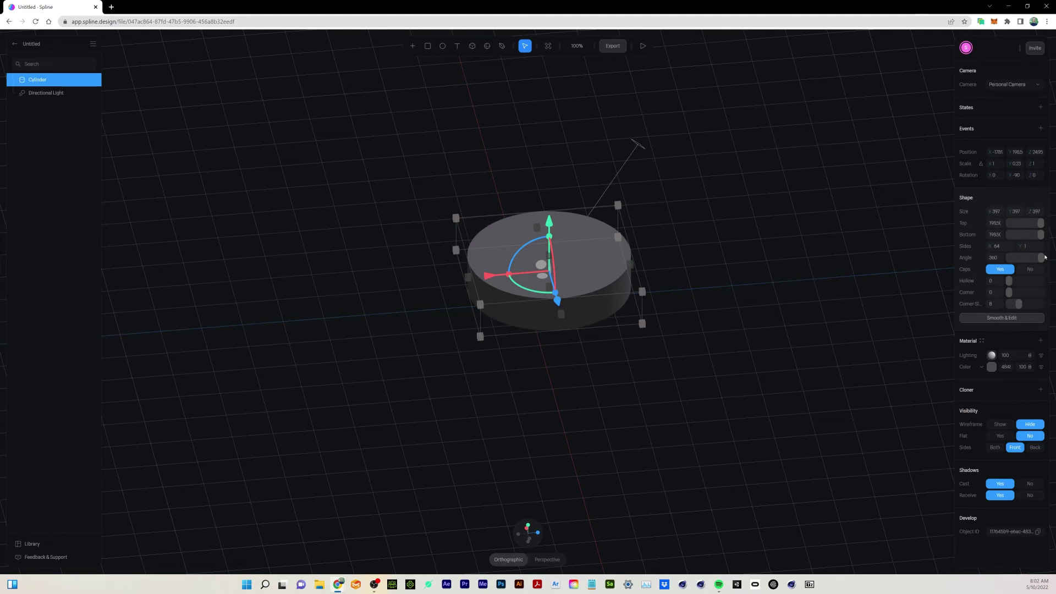
# Step: Reduce the cylinder's angle to about 95 degrees to form a wedge, reposition it and round its corners
pyautogui.moveTo(1041, 256); pyautogui.dragTo(1018, 258)
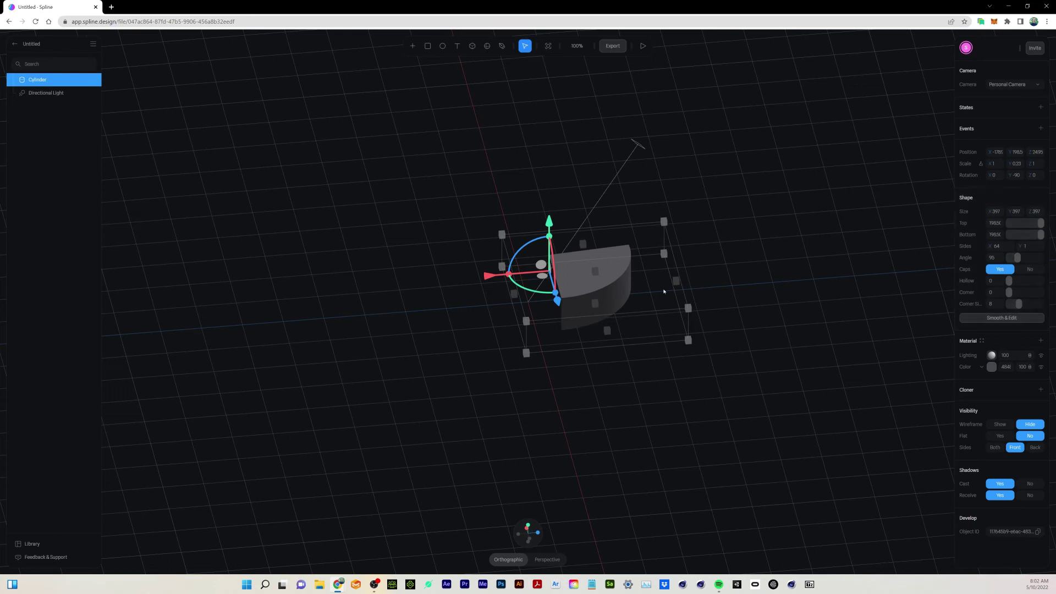
pyautogui.moveTo(477, 275); pyautogui.dragTo(462, 295)
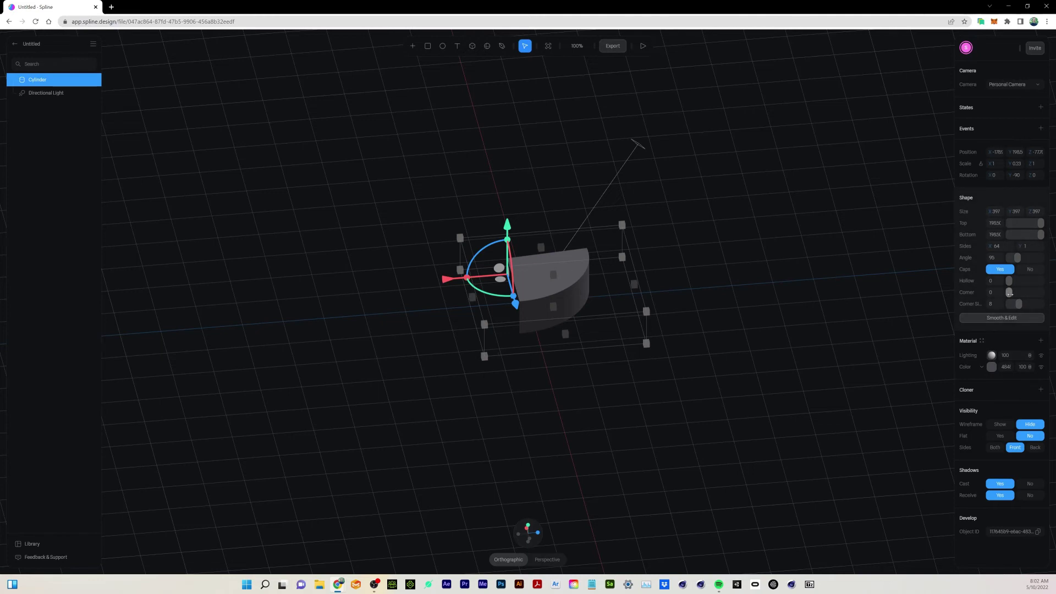
pyautogui.moveTo(1008, 292); pyautogui.dragTo(1026, 300)
# Step: Rotate the wedge about its vertical axis so one flat side faces the view, and shift it near the grid centre
pyautogui.moveTo(482, 294); pyautogui.dragTo(544, 292)
pyautogui.moveTo(446, 274); pyautogui.dragTo(438, 274)
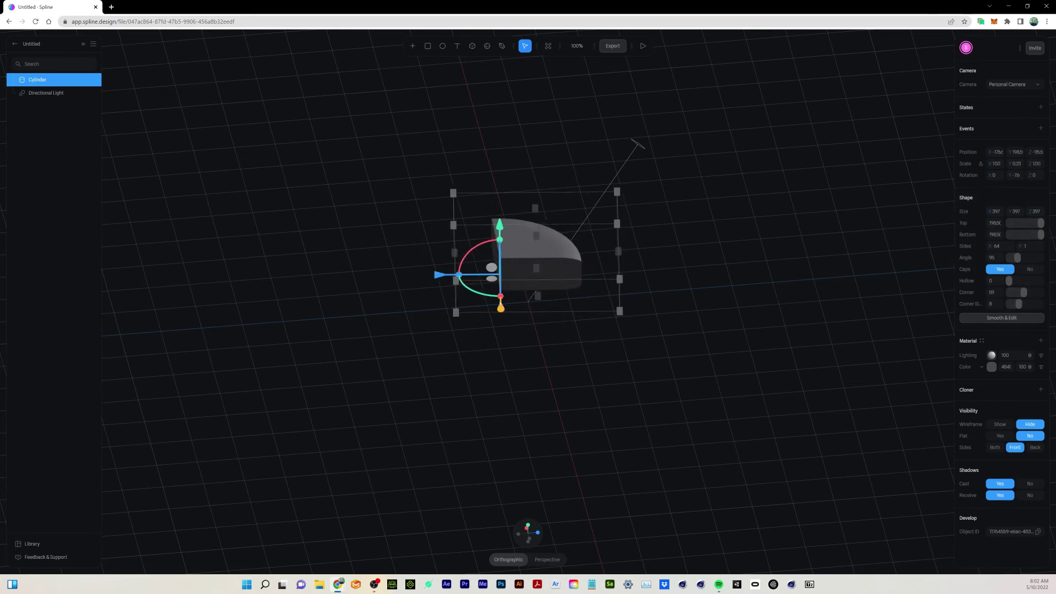
pyautogui.moveTo(502, 305); pyautogui.dragTo(503, 324)
pyautogui.moveTo(438, 285)
pyautogui.mouseDown()
pyautogui.moveTo(430, 309)
pyautogui.moveTo(451, 302)
pyautogui.mouseUp()
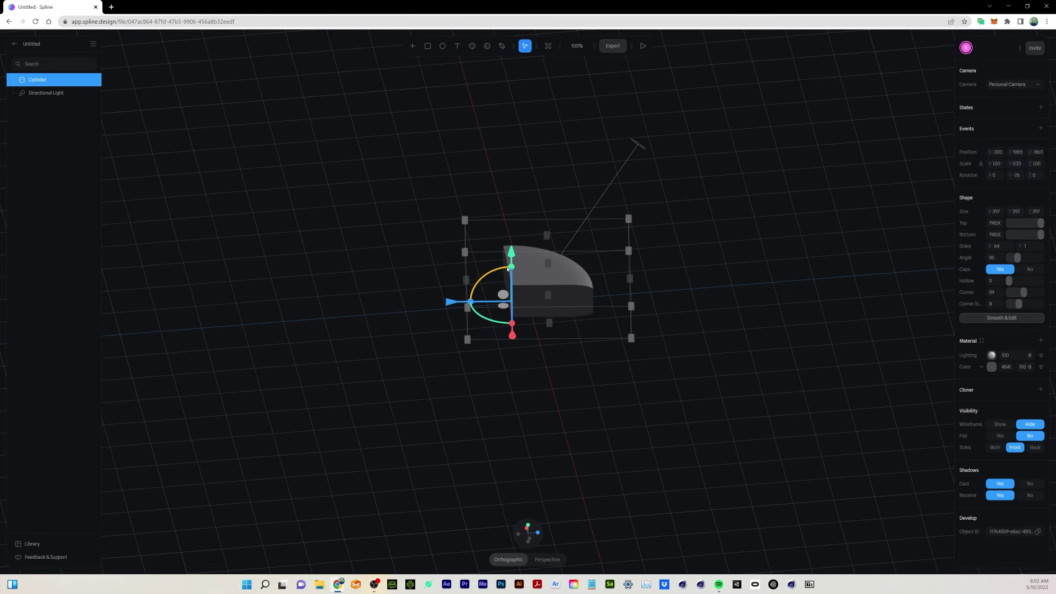
# Step: Enlarge the wedge to a scale of about 2.10, thin its height scale to about 0.31 and reposition it
pyautogui.moveTo(511, 267); pyautogui.dragTo(504, 232)
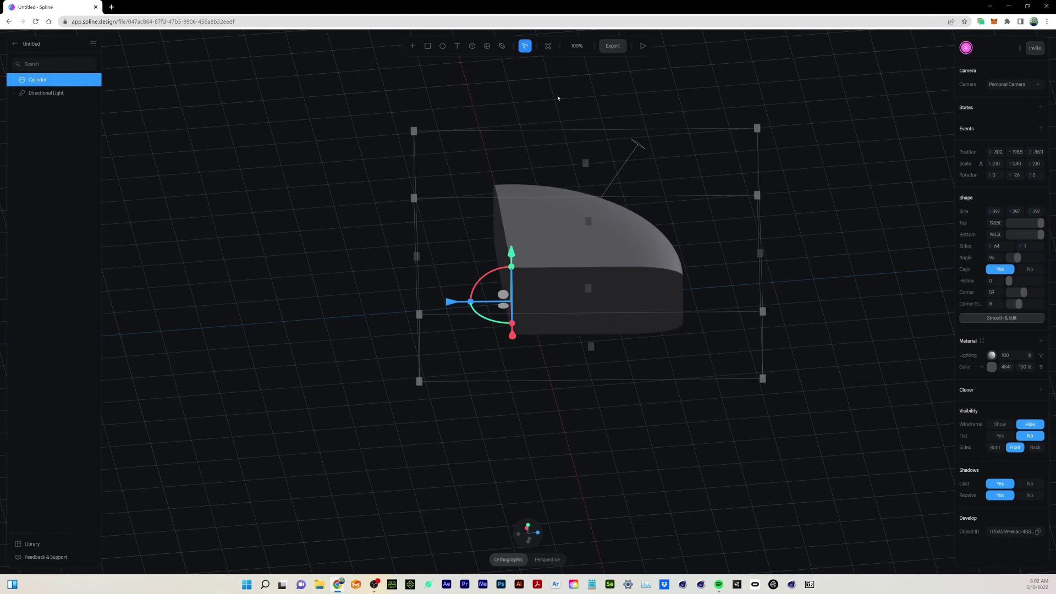
pyautogui.click(577, 46)
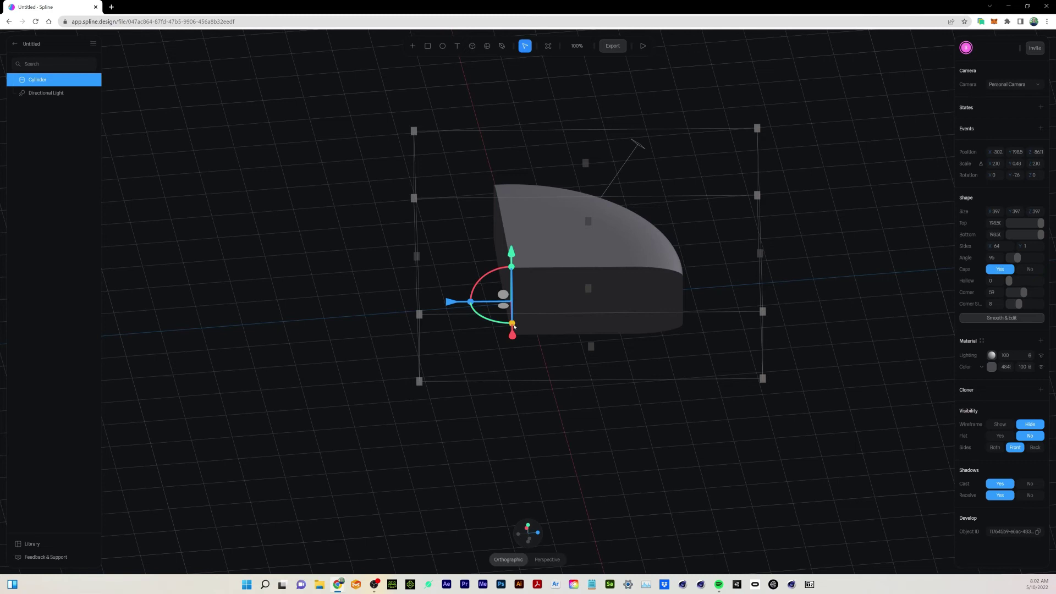
pyautogui.moveTo(447, 303); pyautogui.dragTo(436, 302)
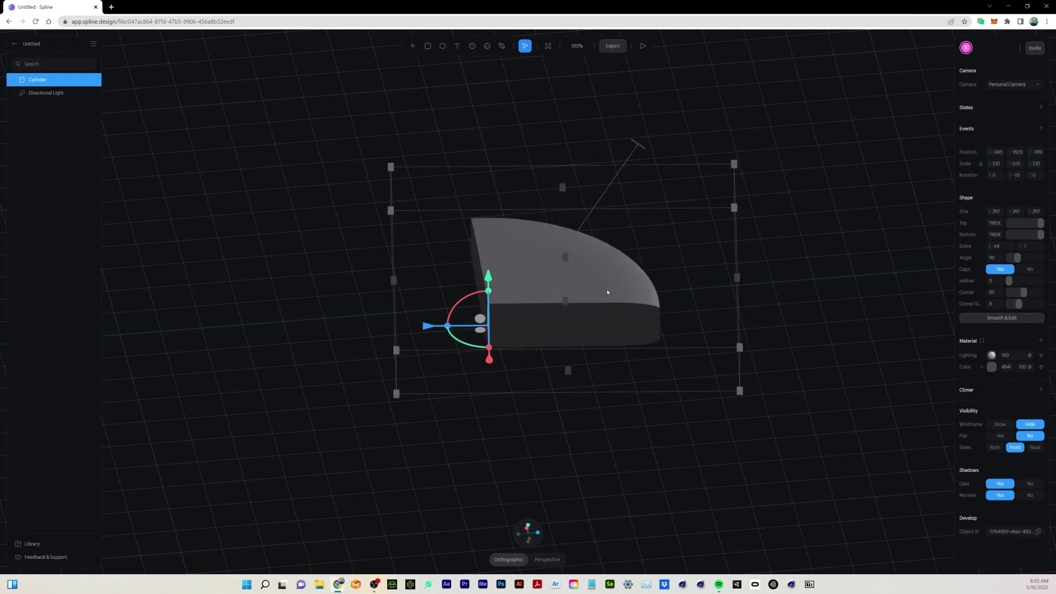
# Step: Change the wedge material's Color layer to Depth and set its blending to Smooth
pyautogui.click(981, 368)
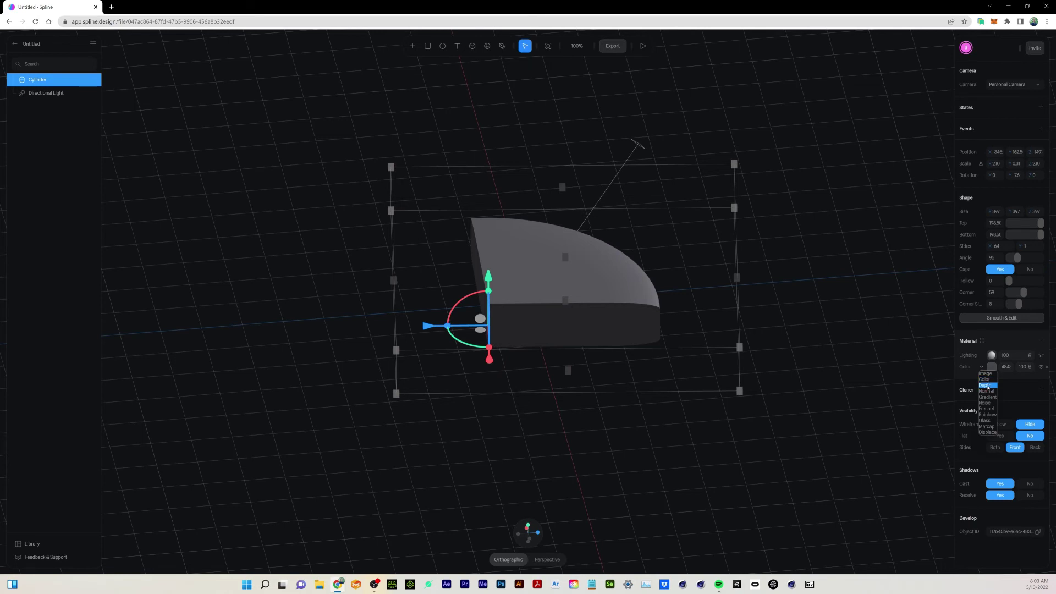
pyautogui.click(989, 386)
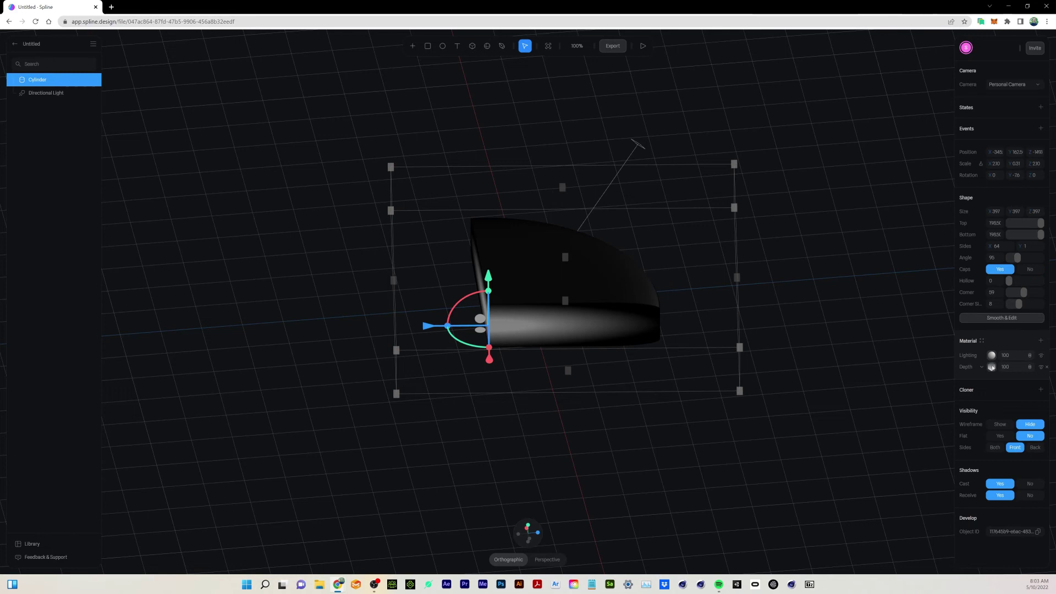
pyautogui.click(991, 367)
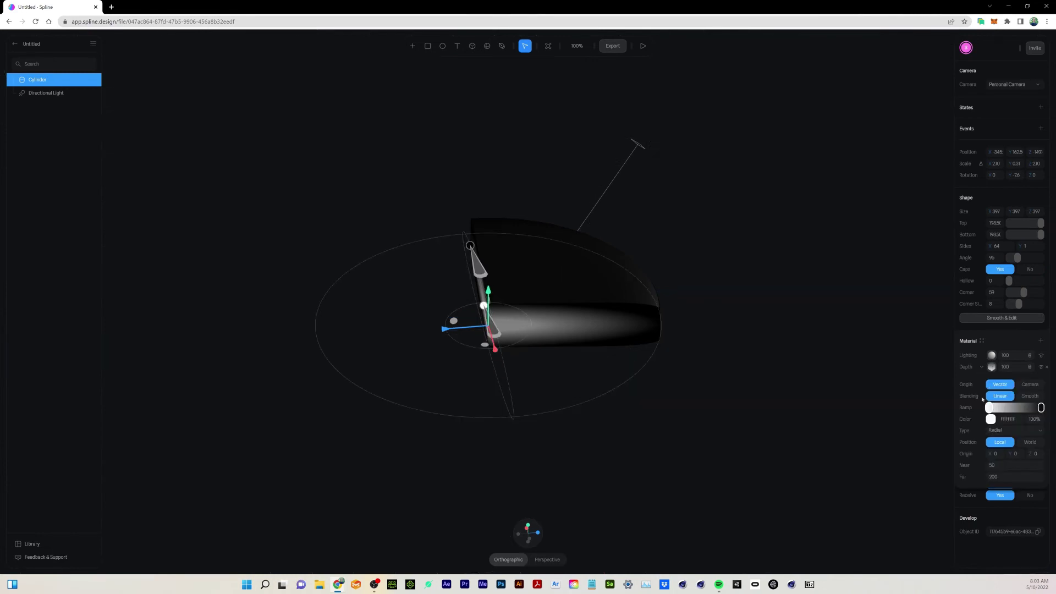
pyautogui.click(1034, 396)
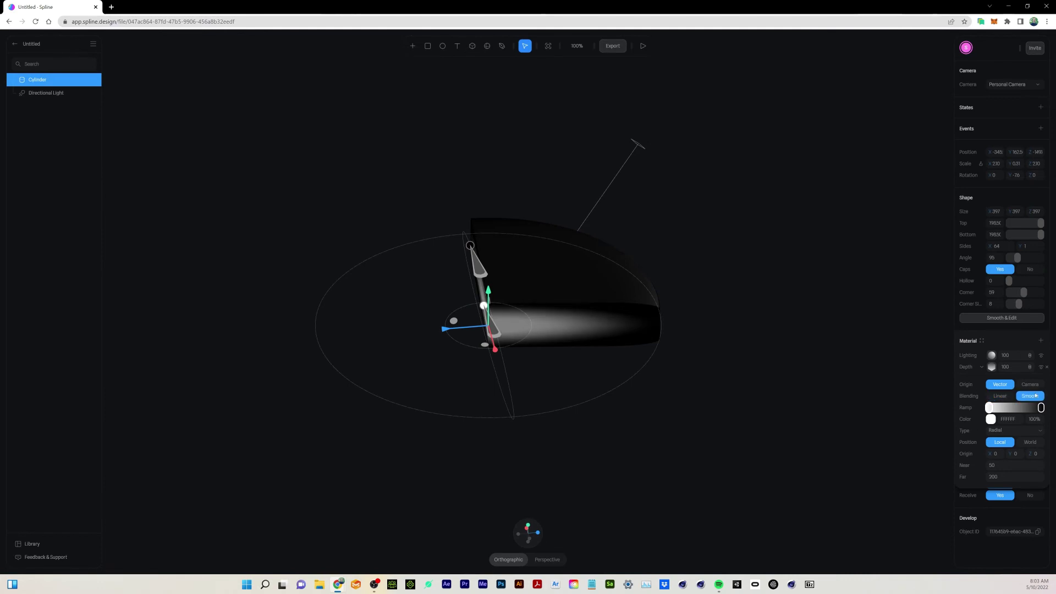
# Step: Colour the depth ramp from yellow DDC909 at its start to orange E69C00 at its end
pyautogui.click(991, 419)
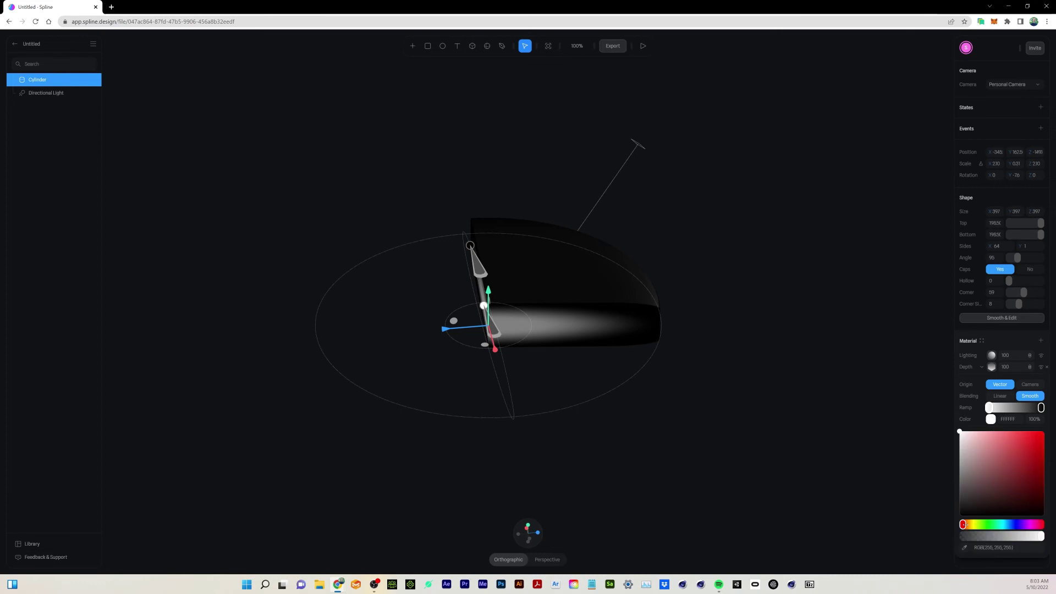
pyautogui.moveTo(963, 524); pyautogui.dragTo(974, 525)
pyautogui.moveTo(1015, 455); pyautogui.dragTo(1040, 442)
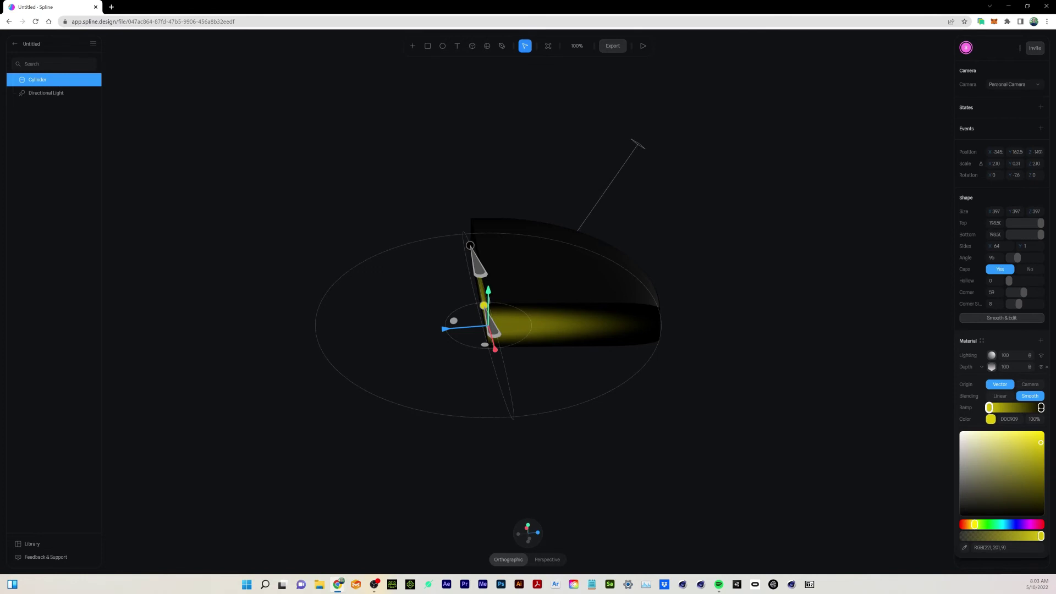
pyautogui.click(1040, 407)
pyautogui.moveTo(962, 525); pyautogui.dragTo(971, 525)
pyautogui.moveTo(1017, 463); pyautogui.dragTo(1044, 440)
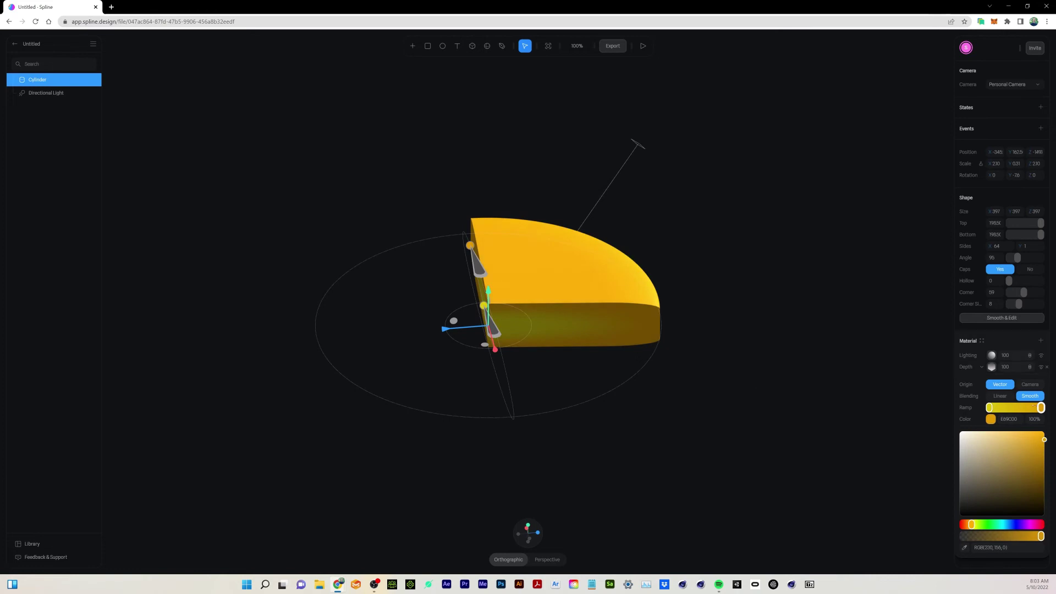
# Step: Move the depth gradient's origin into the wedge's body and enlarge its inner yellow area
pyautogui.moveTo(487, 292); pyautogui.dragTo(495, 271)
pyautogui.moveTo(447, 306)
pyautogui.mouseDown()
pyautogui.moveTo(474, 306)
pyautogui.moveTo(460, 305)
pyautogui.mouseUp()
pyautogui.moveTo(501, 272); pyautogui.dragTo(501, 343)
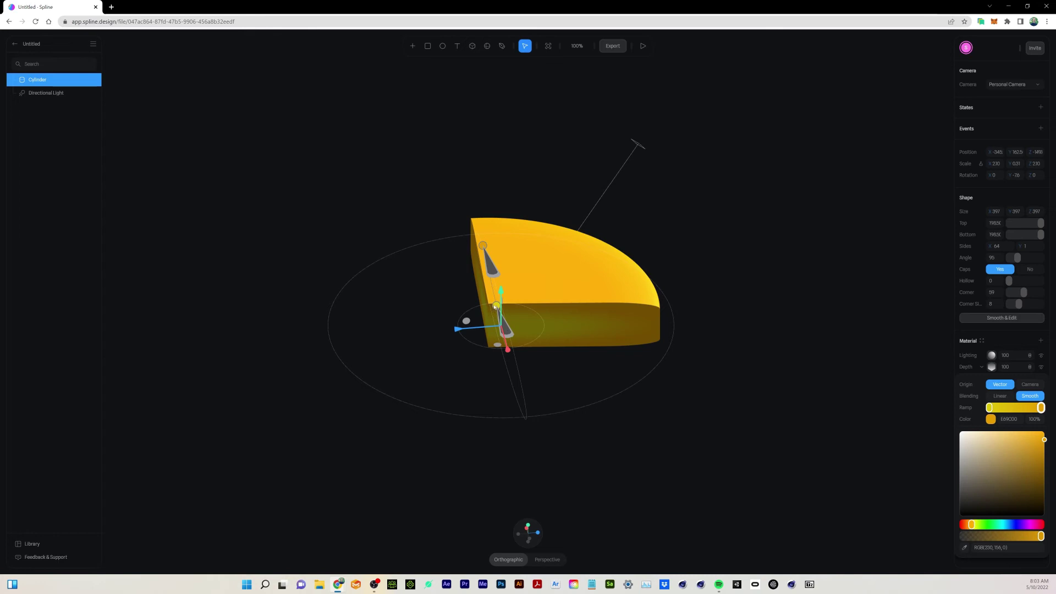
pyautogui.moveTo(494, 305)
pyautogui.mouseDown()
pyautogui.moveTo(477, 247)
pyautogui.moveTo(484, 294)
pyautogui.moveTo(468, 320)
pyautogui.moveTo(468, 306)
pyautogui.moveTo(487, 301)
pyautogui.mouseUp()
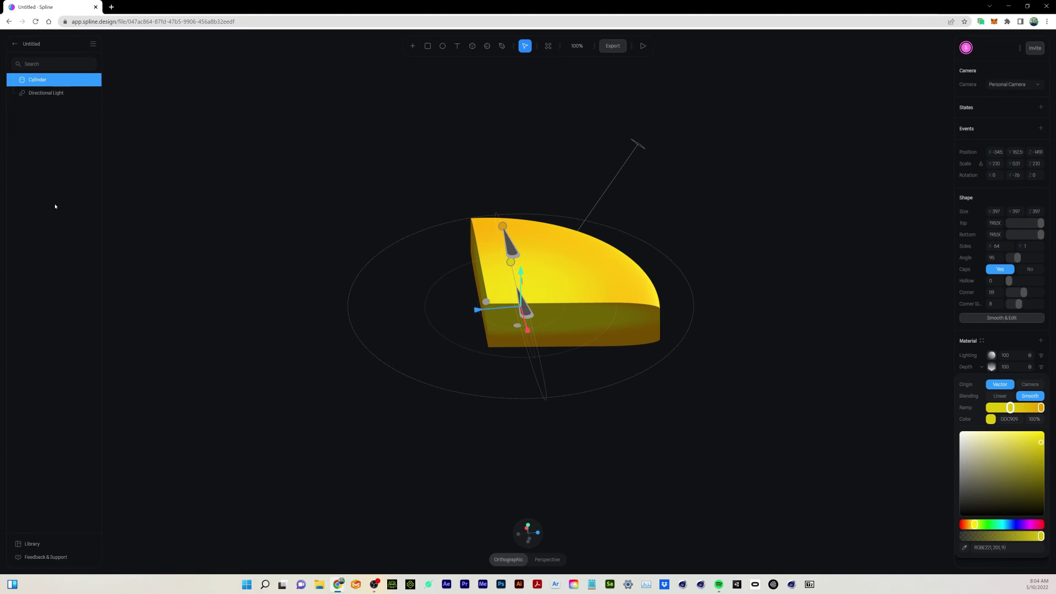
# Step: Add a small sphere and place it partly sunk into the wedge's upper face, near the pointed end
pyautogui.click(411, 47)
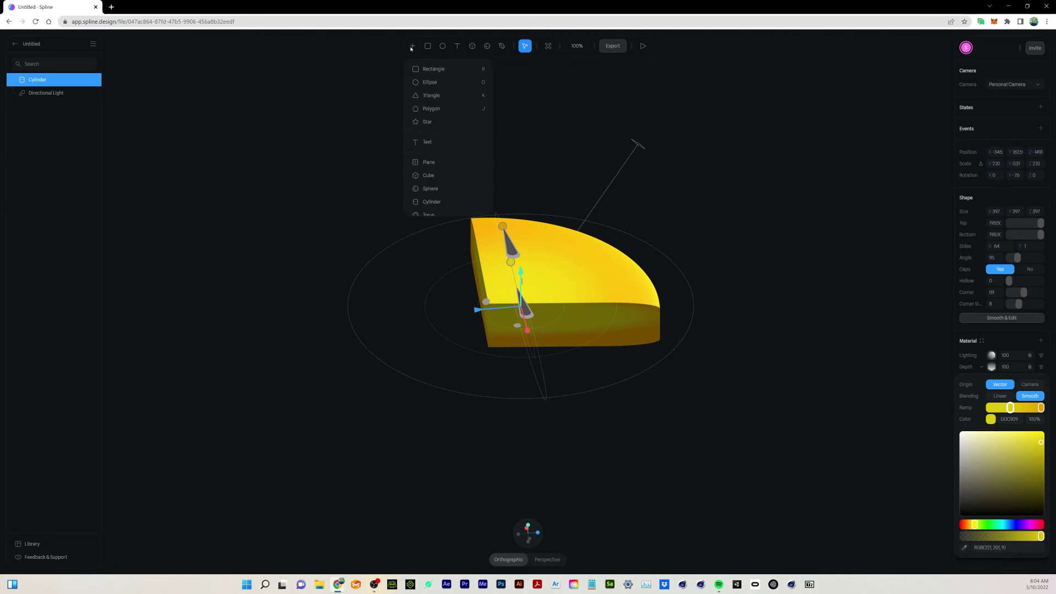
pyautogui.click(434, 189)
pyautogui.moveTo(352, 201); pyautogui.dragTo(379, 234)
pyautogui.moveTo(327, 192); pyautogui.dragTo(538, 250)
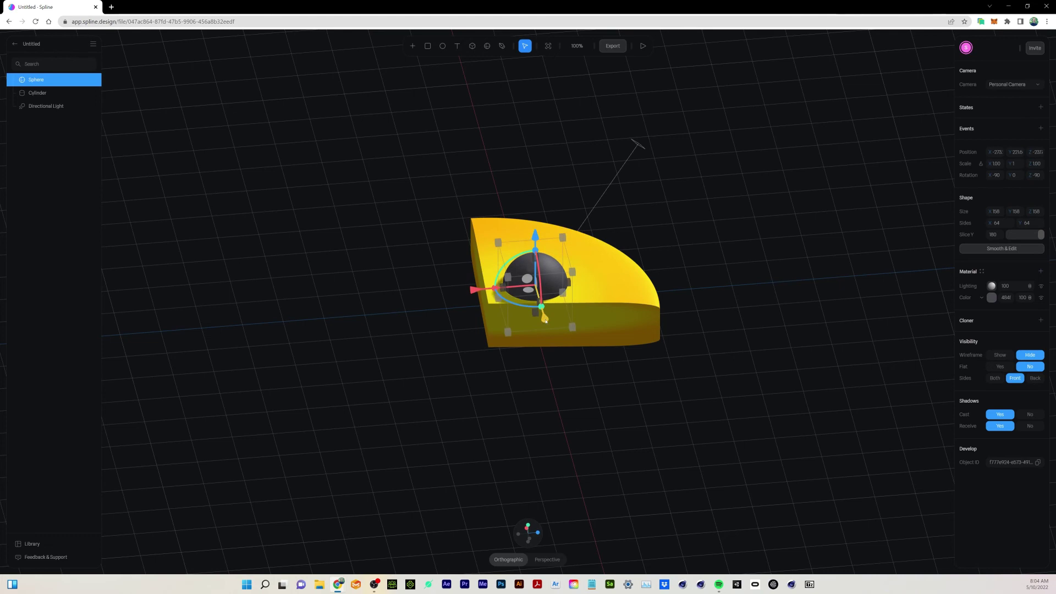
pyautogui.moveTo(545, 315); pyautogui.dragTo(540, 301)
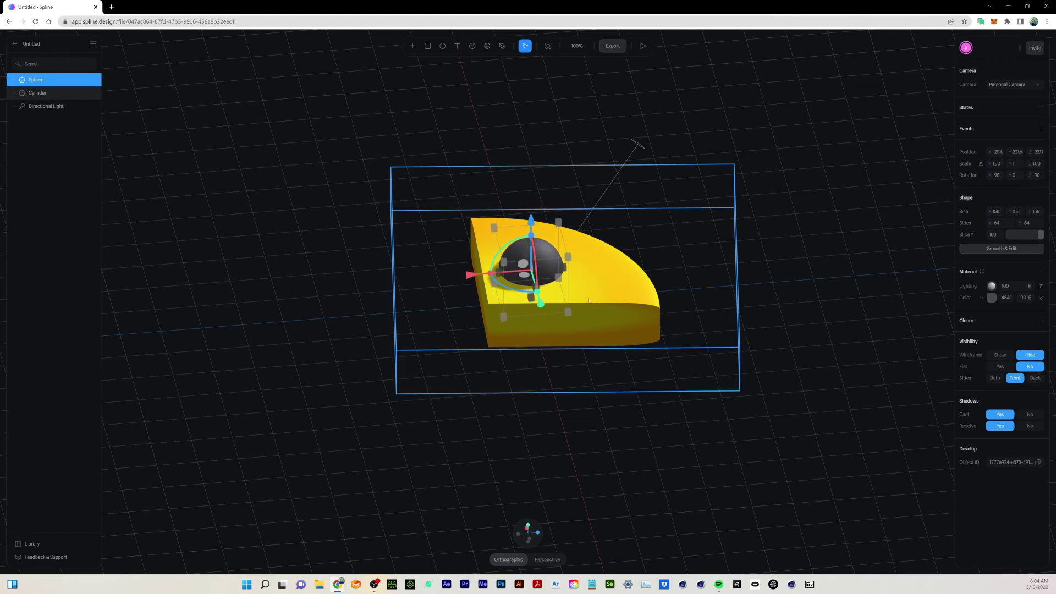
# Step: Subtract the sphere from the cylinder wedge with a Boolean operation to carve a round hole
pyautogui.keyDown('shift'); pyautogui.click(54, 95); pyautogui.keyUp('shift')
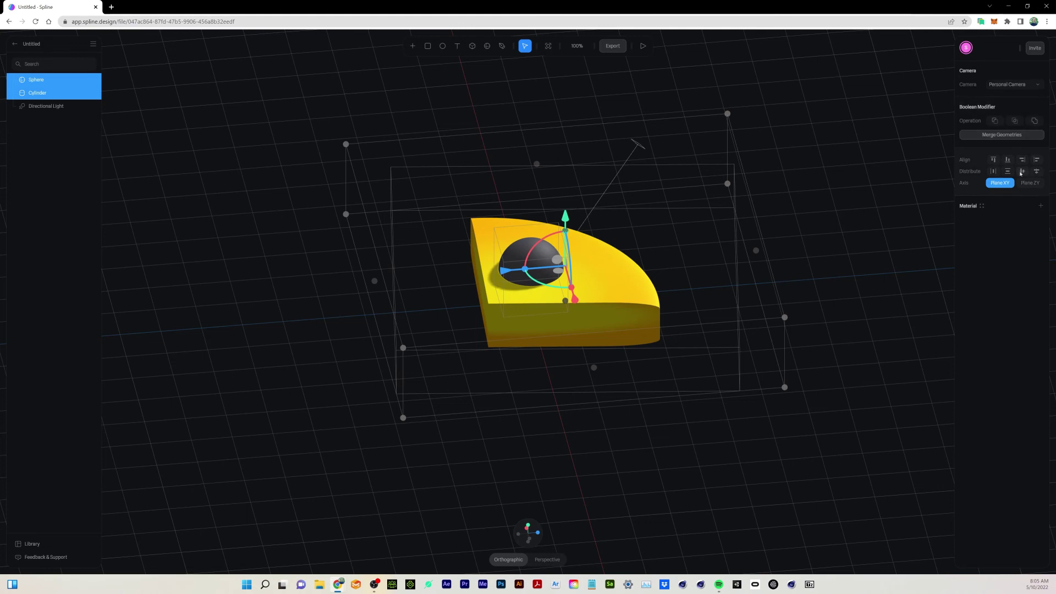
pyautogui.click(999, 137)
pyautogui.click(996, 122)
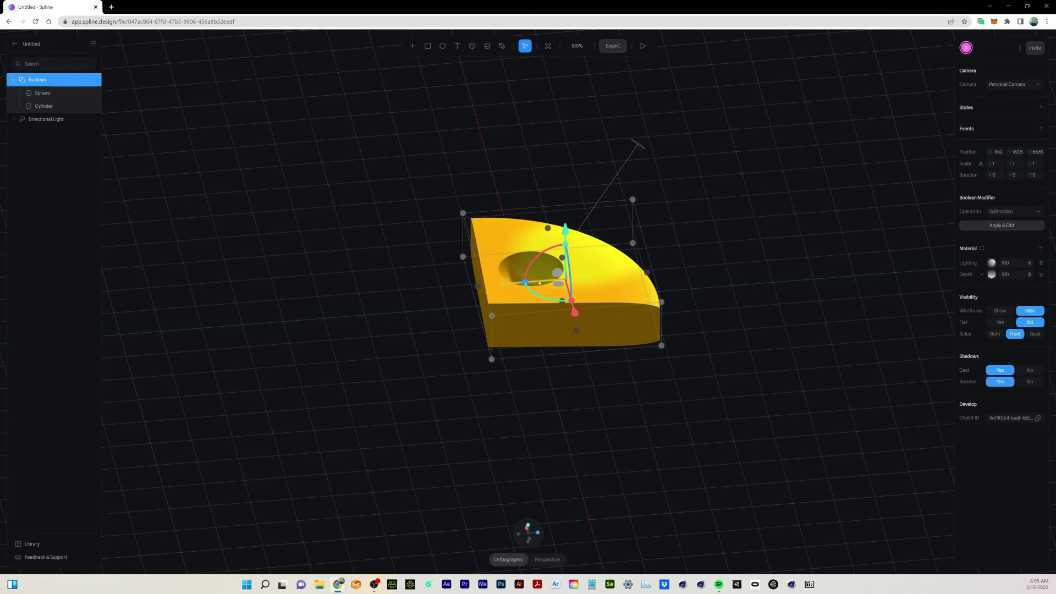
pyautogui.click(61, 165)
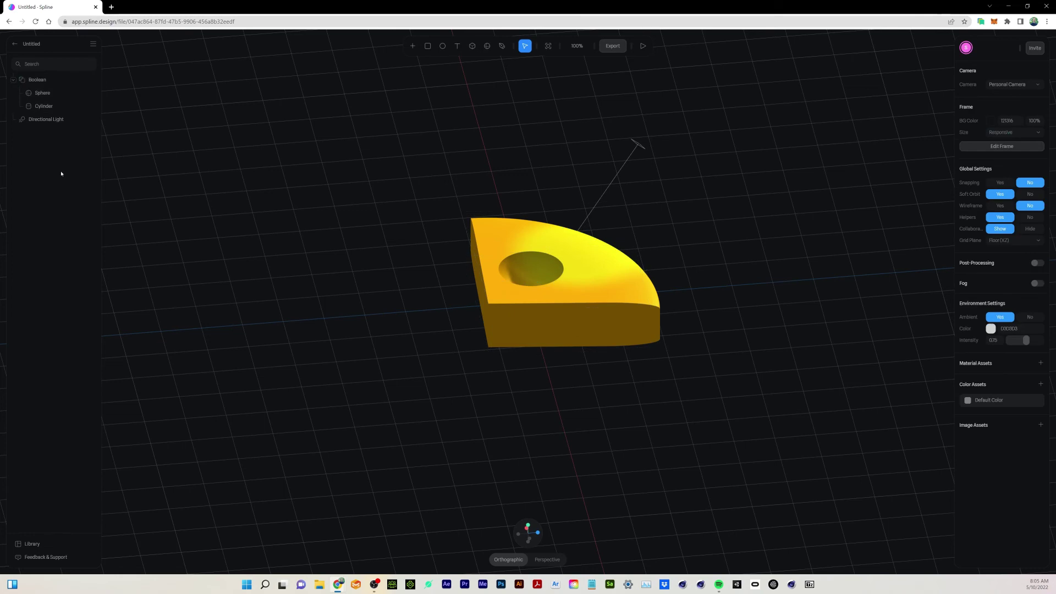
# Step: Reposition the subtracted sphere so the hole sits farther back on the wedge's upper face
pyautogui.click(57, 94)
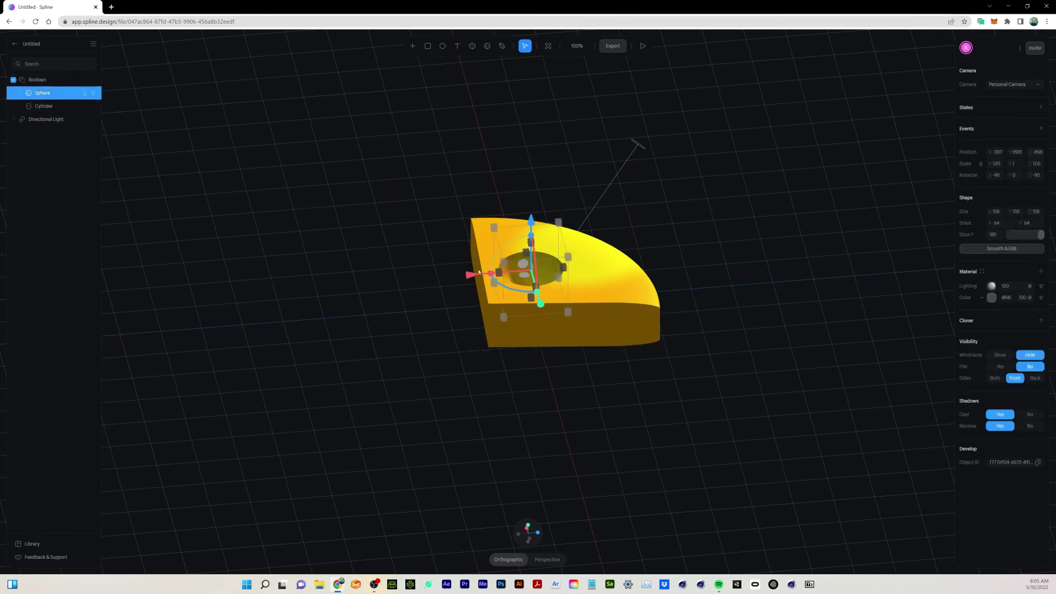
pyautogui.moveTo(477, 275)
pyautogui.mouseDown()
pyautogui.moveTo(555, 275)
pyautogui.moveTo(479, 280)
pyautogui.mouseUp()
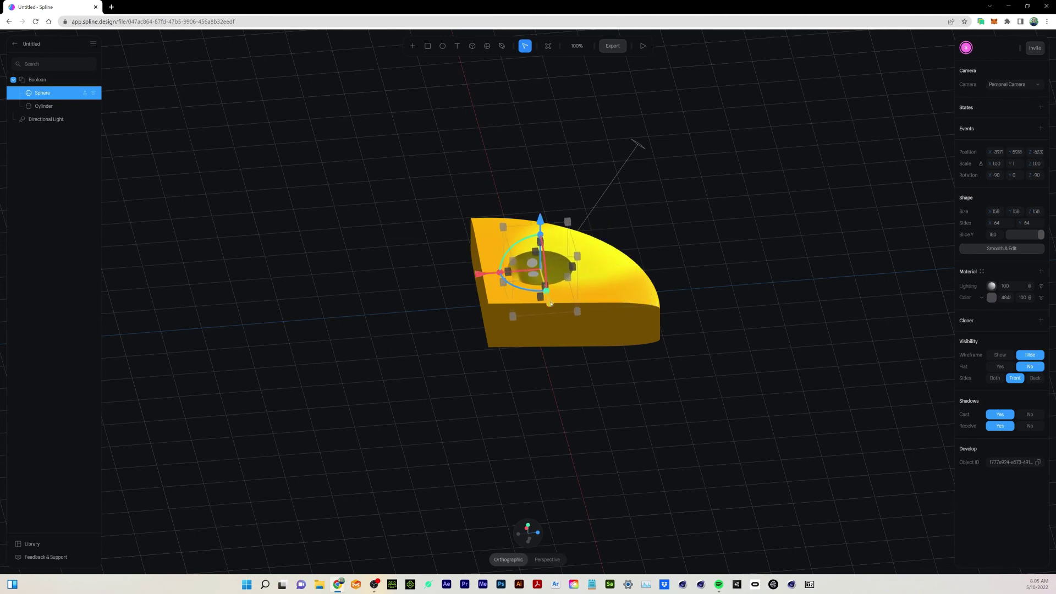
pyautogui.moveTo(550, 300); pyautogui.dragTo(545, 286)
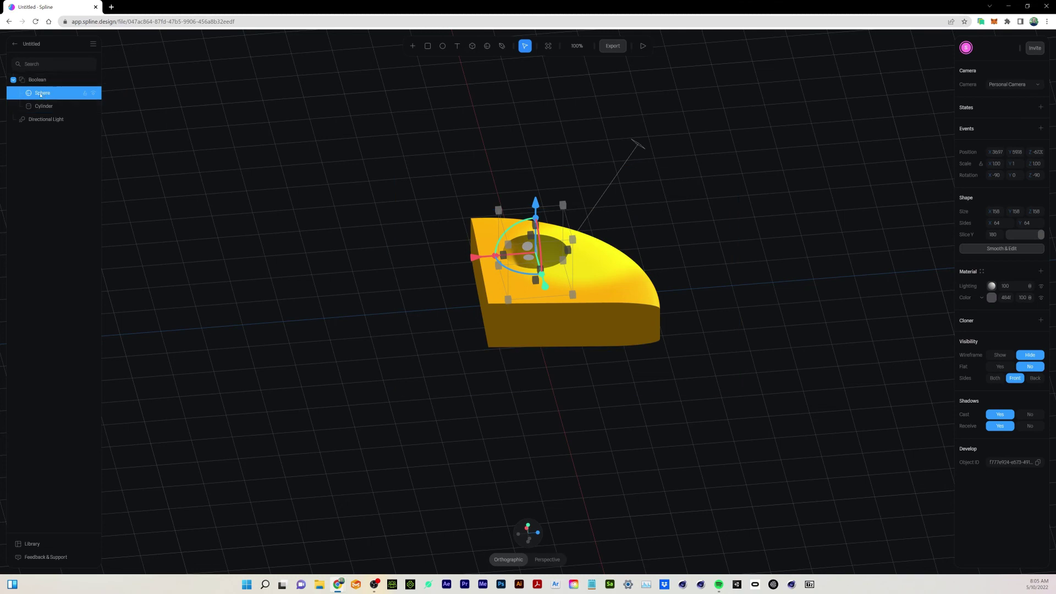
# Step: Duplicate the subtracted sphere, move the copy onto the wedge's front upper edge and scale it down to about 0.69
pyautogui.hotkey('ctrl', 'd')
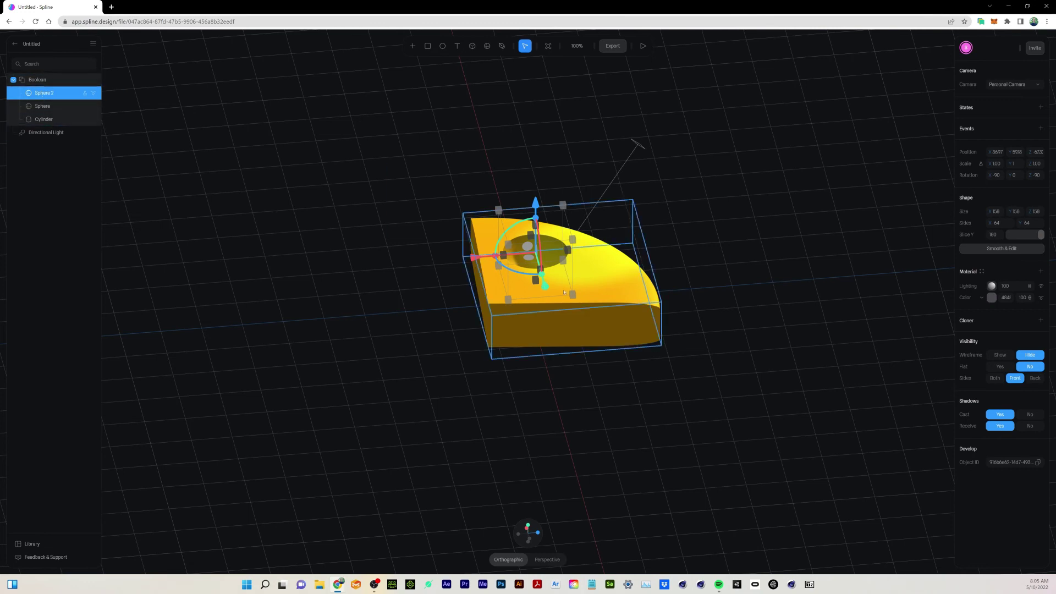
pyautogui.moveTo(545, 286); pyautogui.dragTo(570, 347)
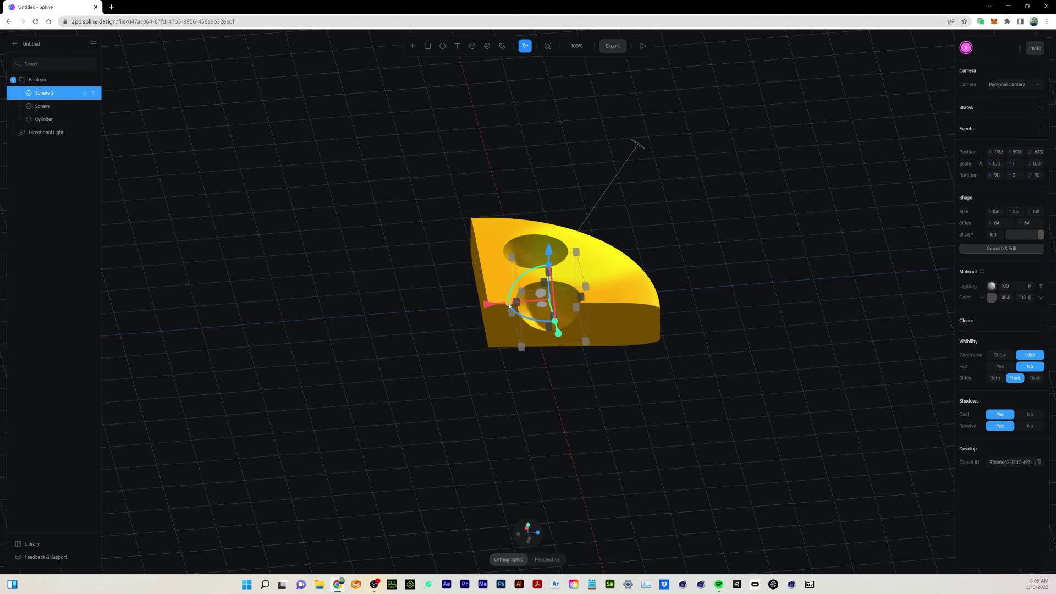
pyautogui.keyDown('shift'); pyautogui.moveTo(510, 305); pyautogui.dragTo(522, 303); pyautogui.keyUp('shift')
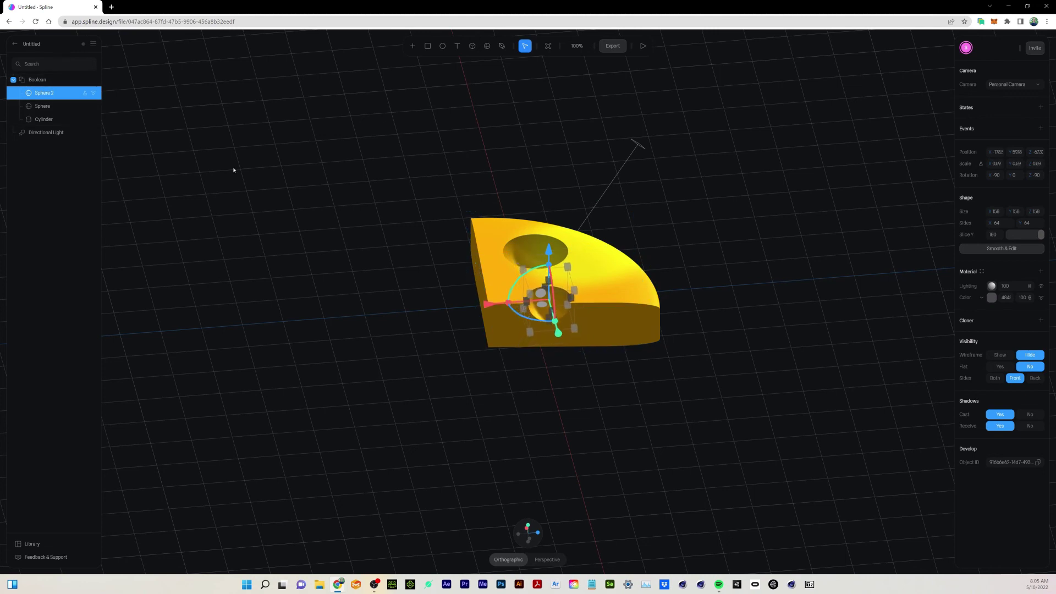
# Step: Duplicate the smaller hole sphere, move the copy onto the wedge's curved rim near the front corner and scale it to about 0.90
pyautogui.hotkey('ctrl', 'd')
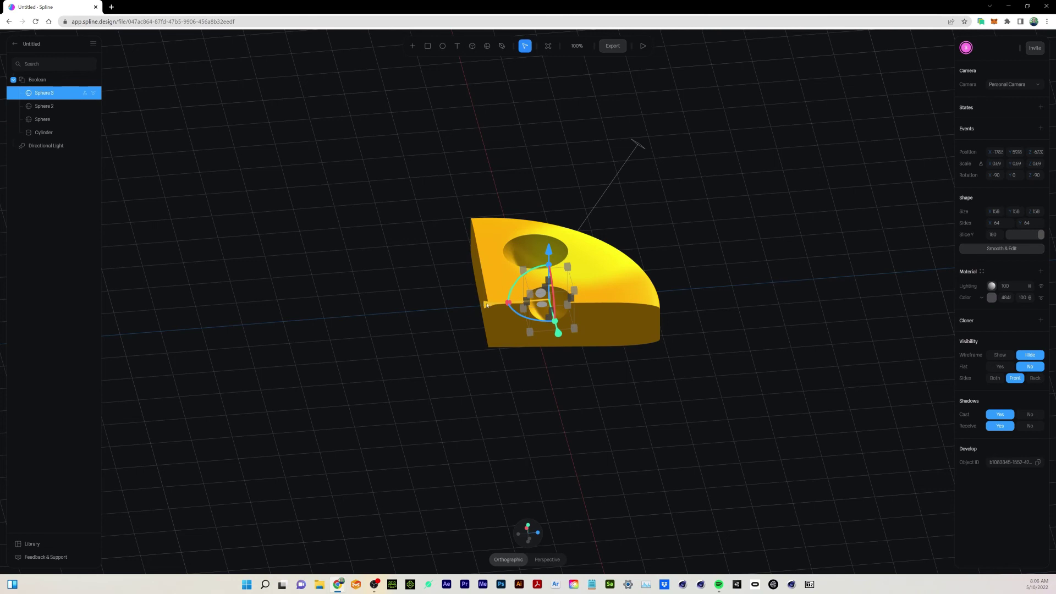
pyautogui.moveTo(489, 306); pyautogui.dragTo(576, 308)
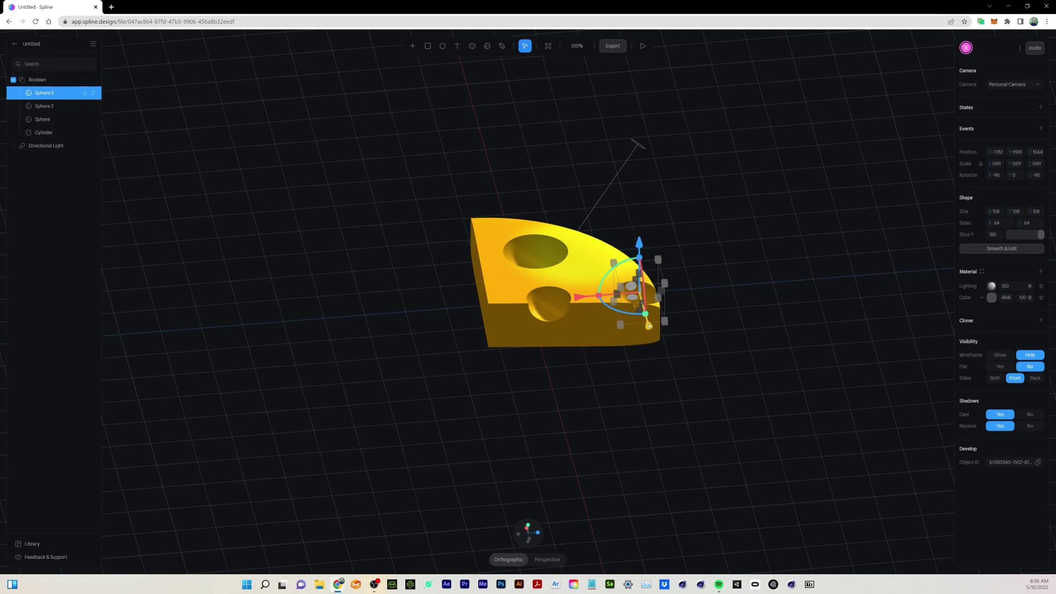
pyautogui.moveTo(649, 325); pyautogui.dragTo(647, 302)
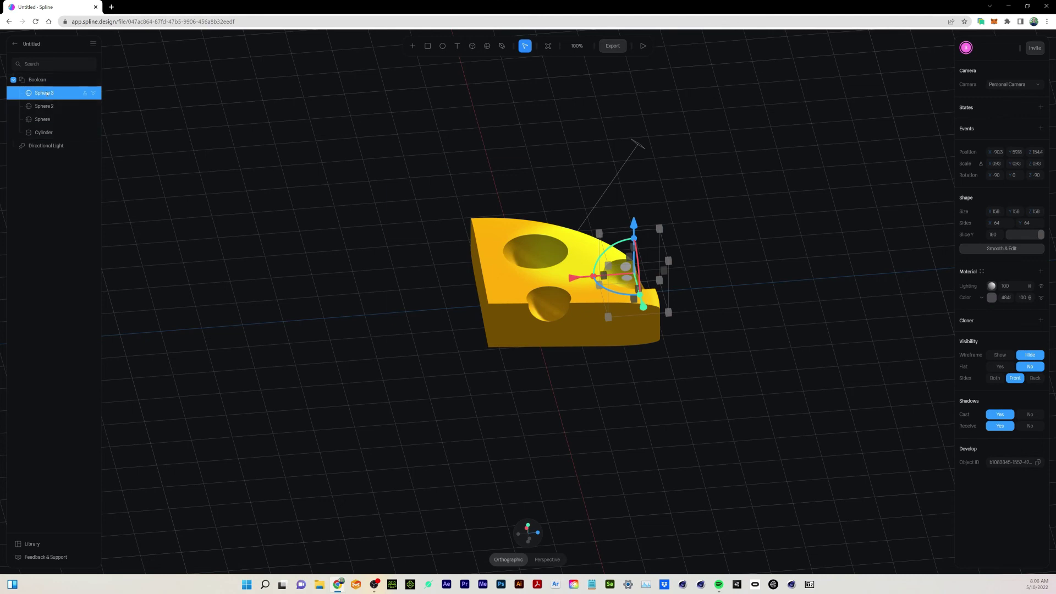
# Step: Make two more copies of the rim's hole sphere and move one across to cut the flat side edge near the pointed end
pyautogui.hotkey('ctrl', 'd')
pyautogui.hotkey('ctrl', 'd')
pyautogui.moveTo(478, 278); pyautogui.dragTo(415, 284)
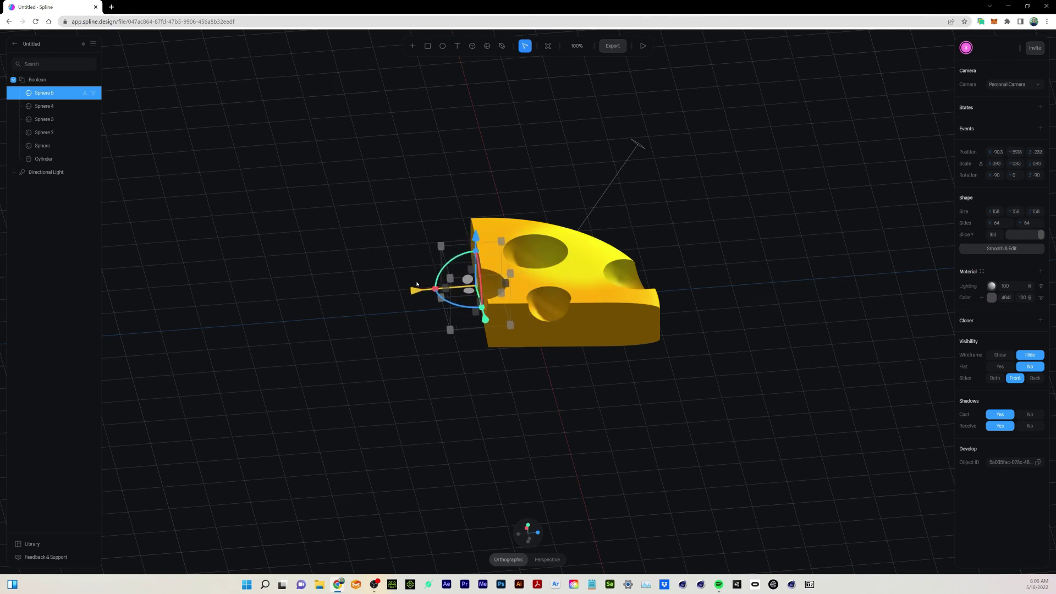
# Step: Move the other sphere copy down into the wedge's flat front face, near the curved rim, to carve a side hole
pyautogui.click(44, 105)
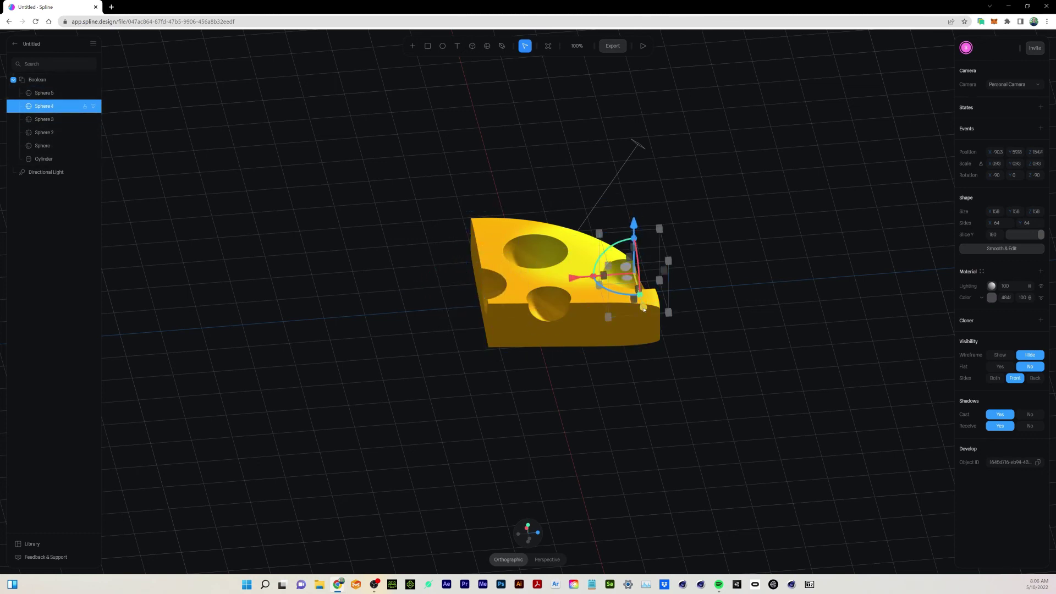
pyautogui.moveTo(647, 315); pyautogui.dragTo(667, 342)
pyautogui.hotkey('ctrl', 'z')
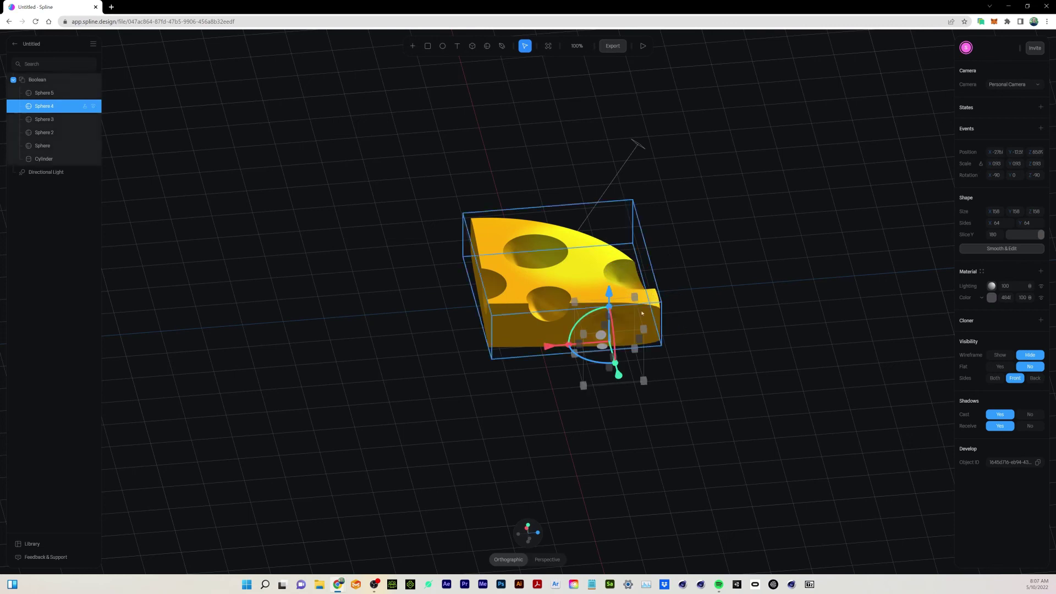
pyautogui.moveTo(607, 288); pyautogui.dragTo(734, 323)
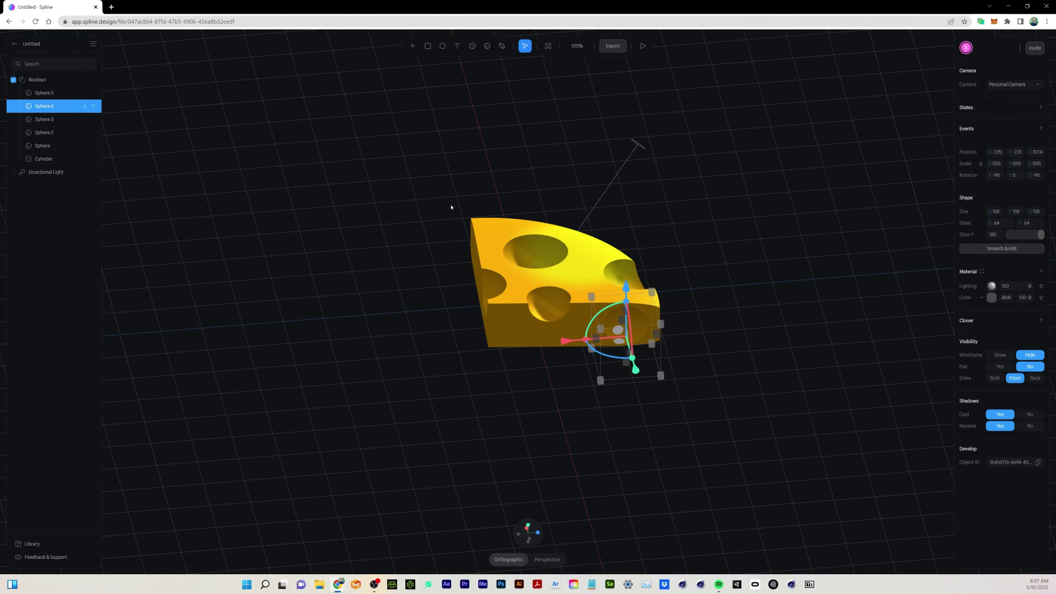
pyautogui.keyDown('alt'); pyautogui.moveTo(547, 251); pyautogui.dragTo(527, 291); pyautogui.keyUp('alt')
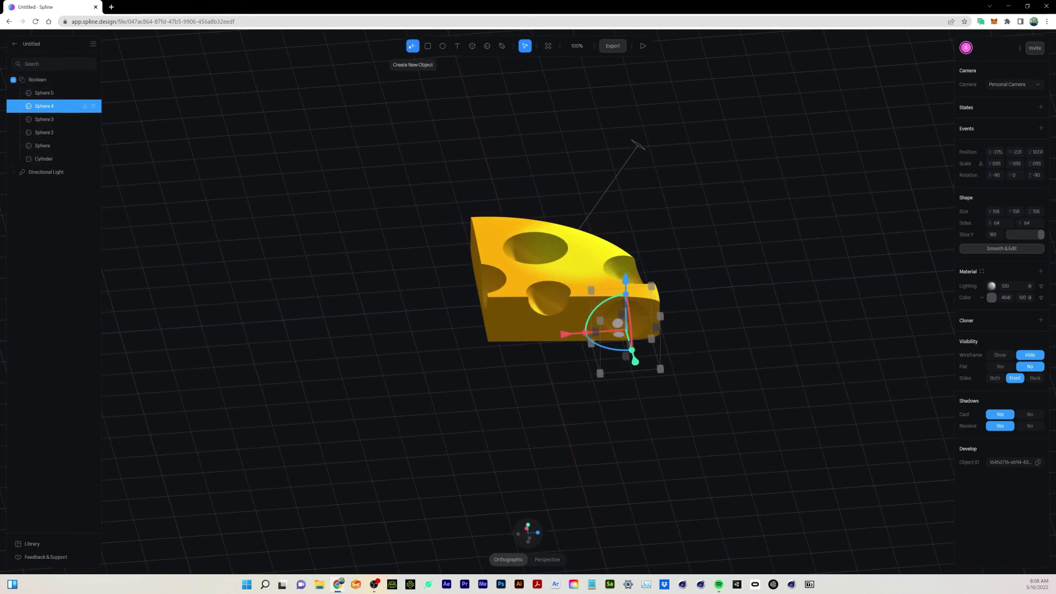
# Step: Add a large plane as a floor filling the view and raise it to sit just under the cheese wedge
pyautogui.click(411, 46)
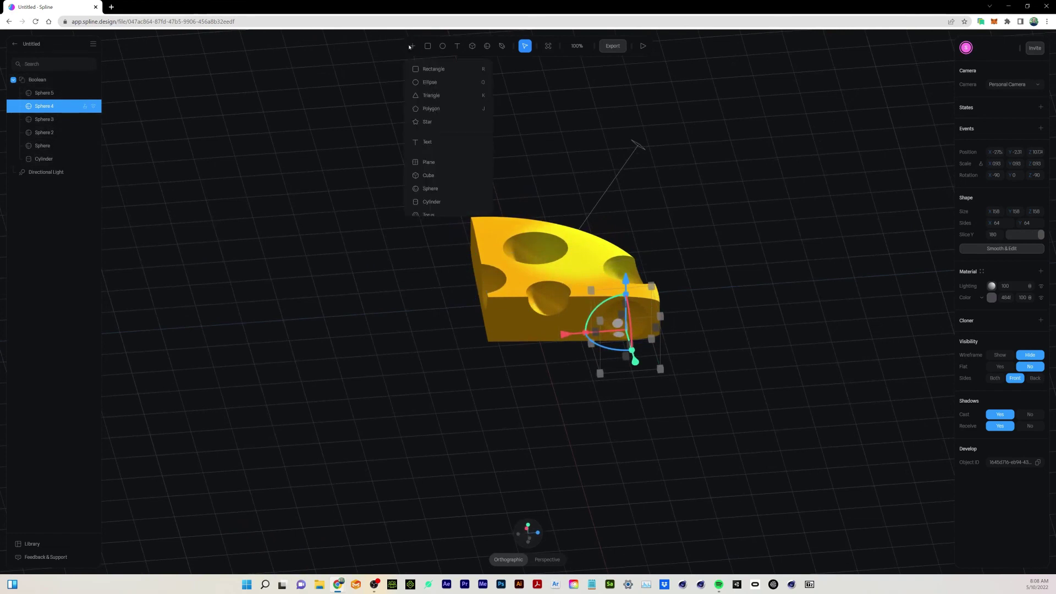
pyautogui.click(425, 163)
pyautogui.moveTo(332, 157)
pyautogui.mouseDown()
pyautogui.moveTo(505, 355)
pyautogui.moveTo(983, 572)
pyautogui.moveTo(1050, 470)
pyautogui.moveTo(1047, 478)
pyautogui.mouseUp()
pyautogui.moveTo(619, 324); pyautogui.dragTo(450, 332)
pyautogui.keyDown('shift'); pyautogui.moveTo(530, 350); pyautogui.dragTo(612, 393); pyautogui.keyUp('shift')
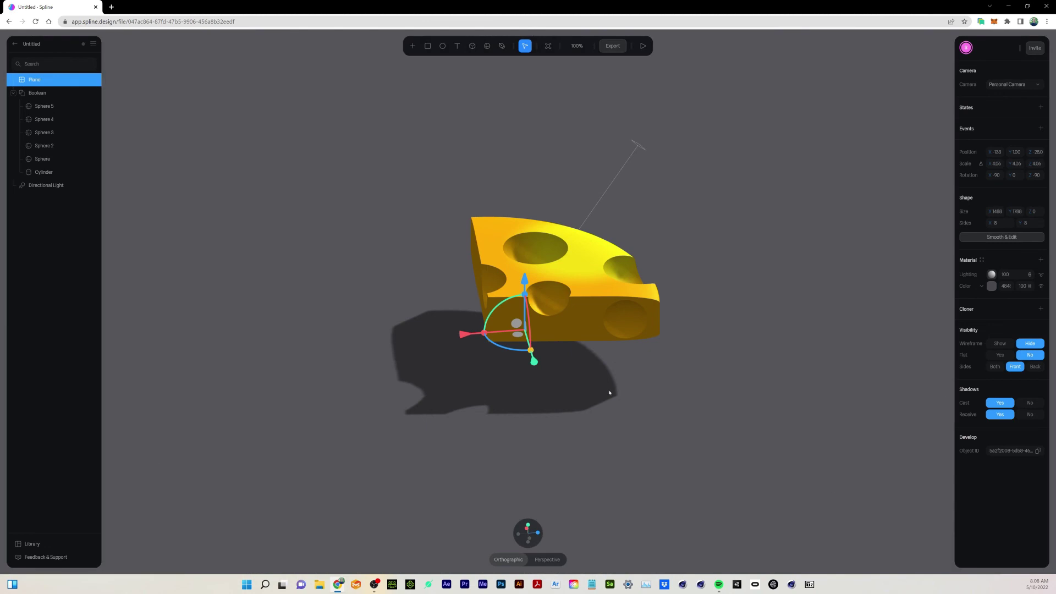
pyautogui.moveTo(526, 277); pyautogui.dragTo(542, 240)
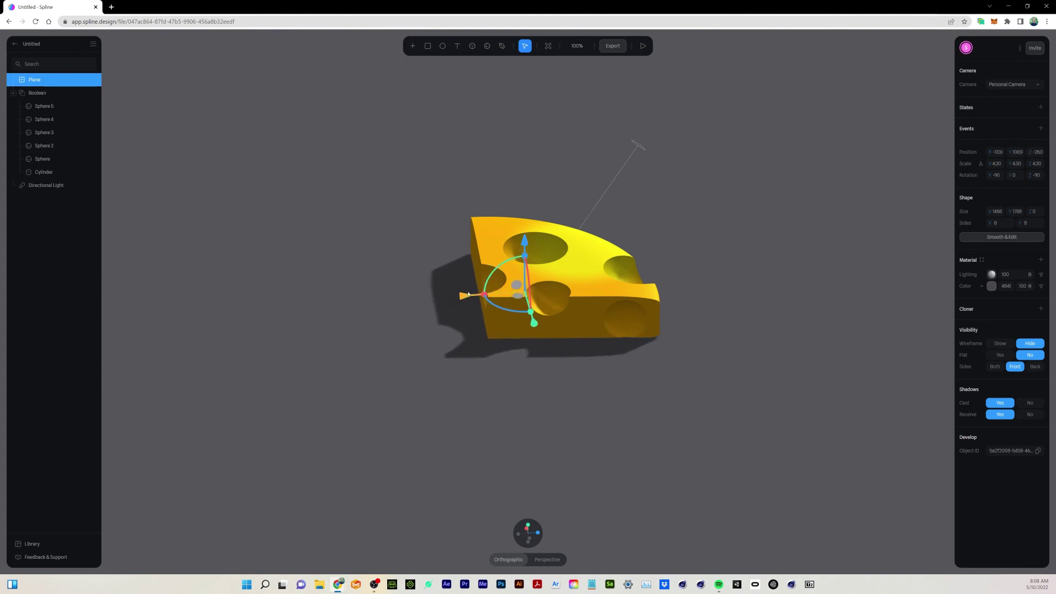
pyautogui.moveTo(465, 296); pyautogui.dragTo(460, 298)
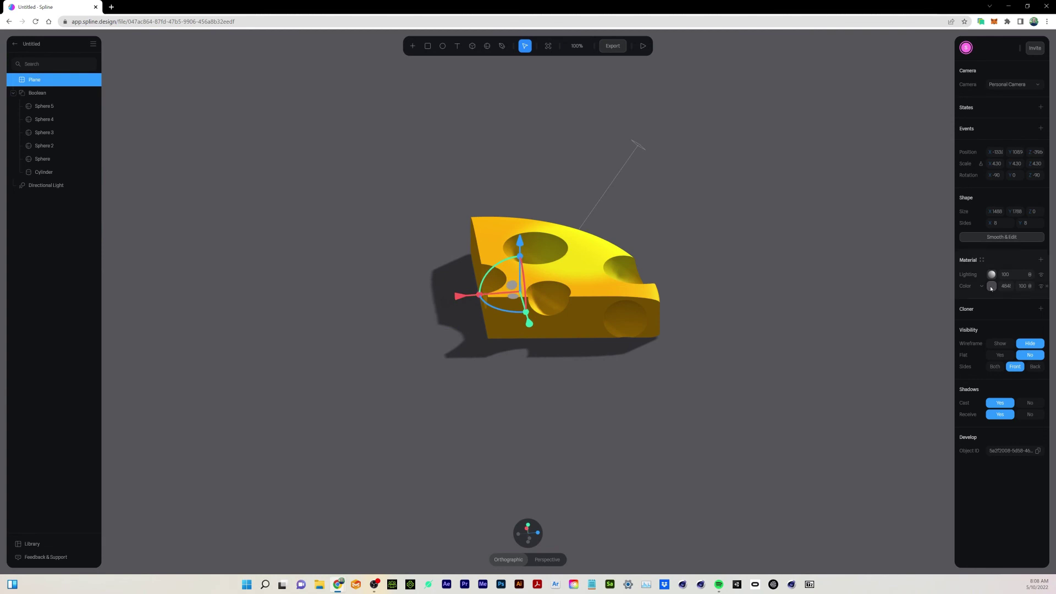
# Step: Darken the floor plane's material color to a near-black grey
pyautogui.click(991, 286)
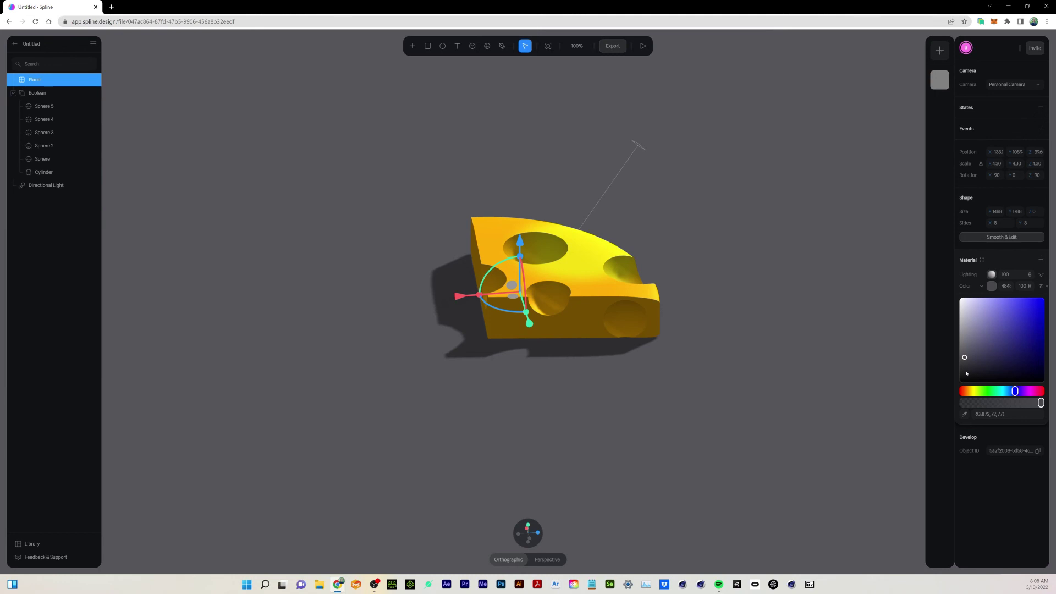
pyautogui.moveTo(965, 374); pyautogui.dragTo(955, 377)
pyautogui.click(657, 292)
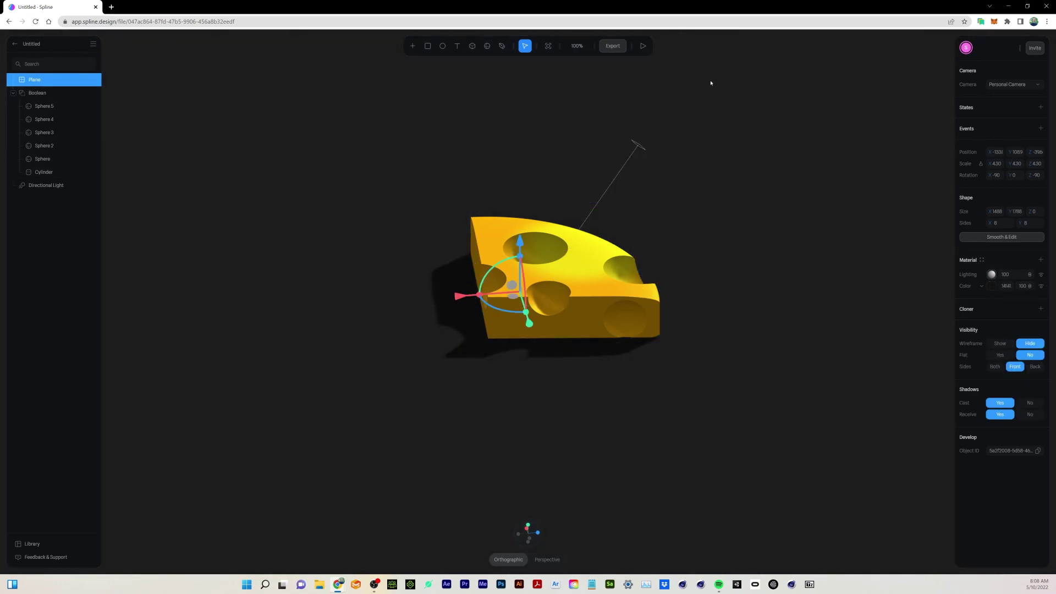
# Step: Preview the scene in play mode, check the cheese and its shadow, and return to editing
pyautogui.click(642, 46)
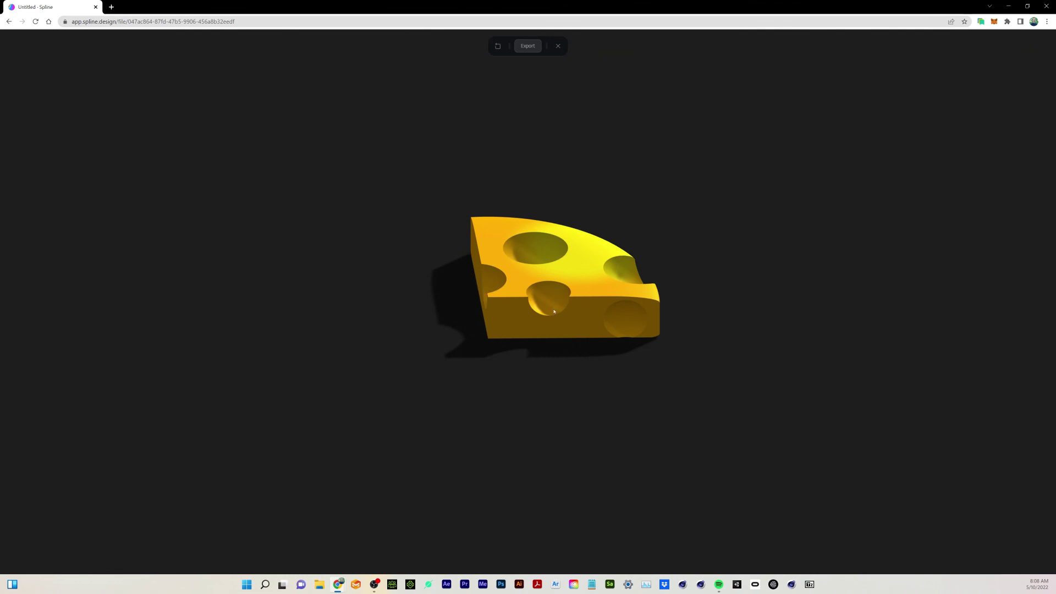
pyautogui.moveTo(554, 310); pyautogui.dragTo(513, 321)
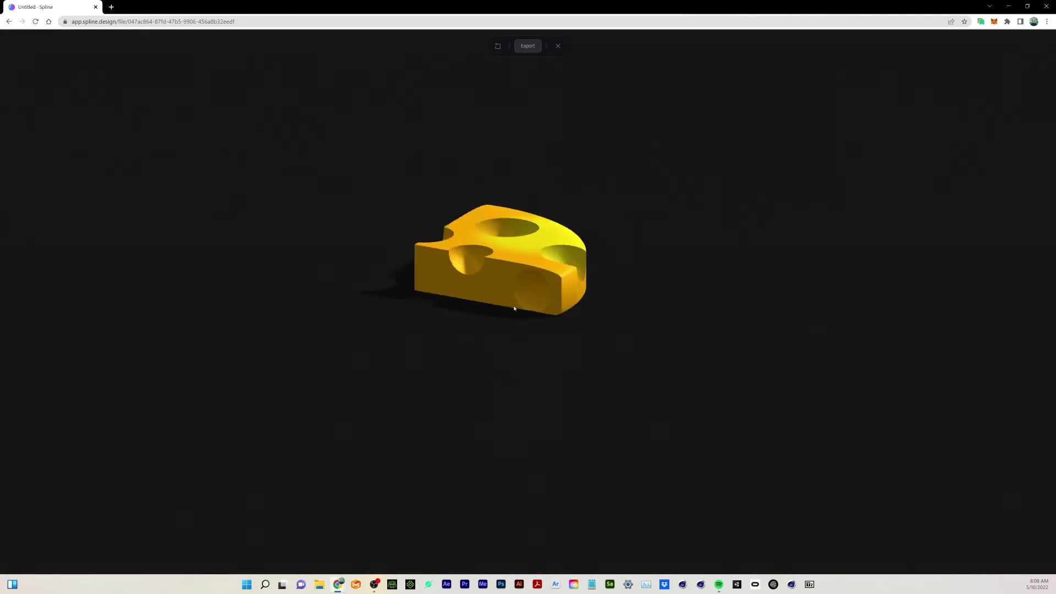
pyautogui.moveTo(515, 306)
pyautogui.mouseDown()
pyautogui.moveTo(487, 310)
pyautogui.moveTo(527, 319)
pyautogui.mouseUp()
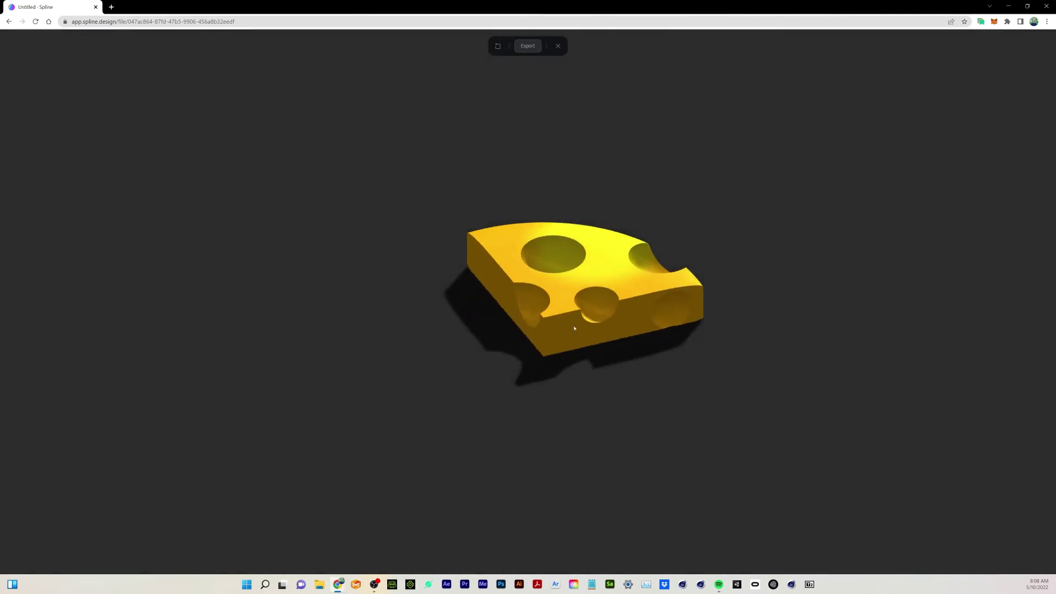
pyautogui.moveTo(550, 324); pyautogui.dragTo(558, 347)
pyautogui.click(558, 46)
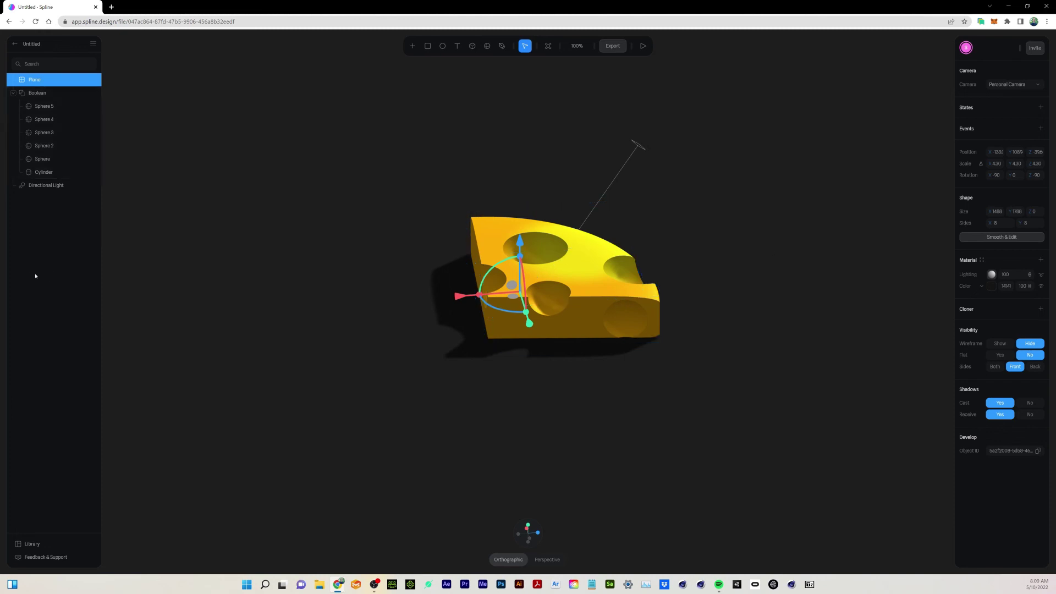
# Step: Deselect the plane and hide the directional light
pyautogui.click(45, 310)
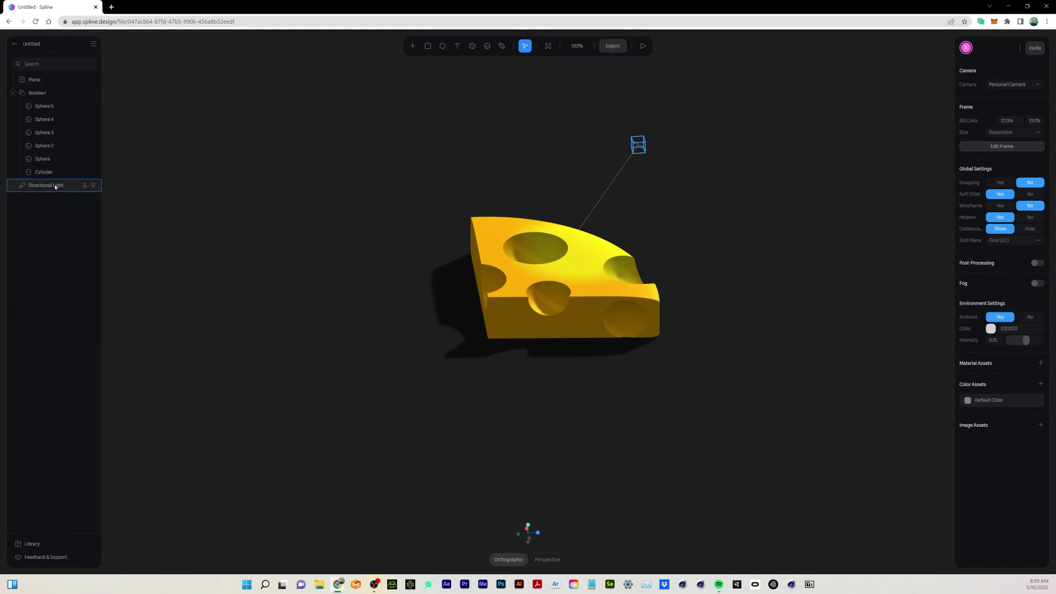
pyautogui.click(94, 185)
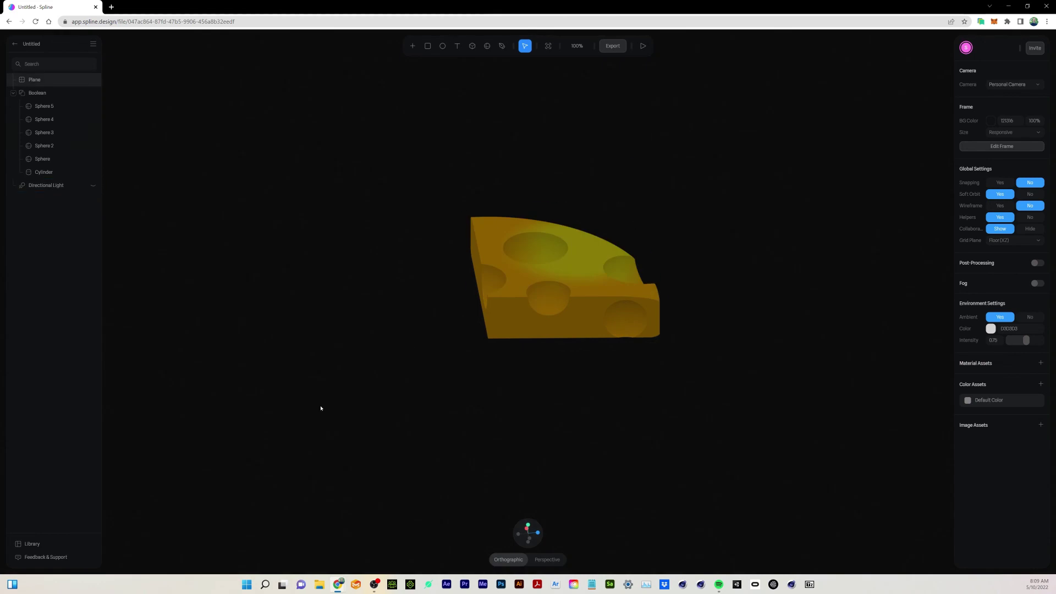
# Step: Turn on fog in a bright purple color and increase its near distance so it begins behind the cheese
pyautogui.click(1038, 283)
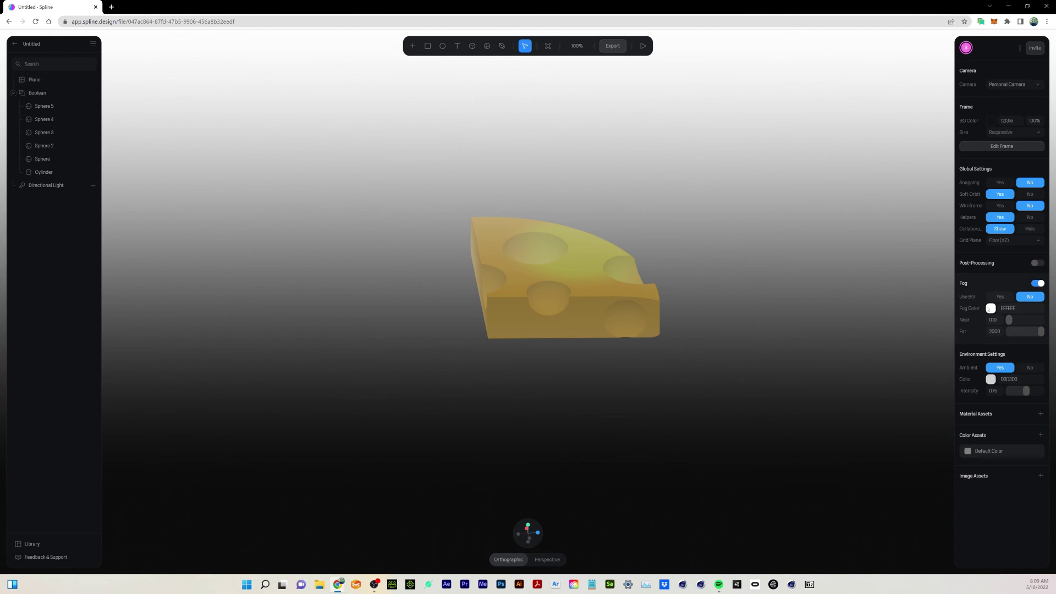
pyautogui.click(990, 309)
pyautogui.moveTo(1018, 416); pyautogui.dragTo(1028, 414)
pyautogui.click(1033, 325)
pyautogui.moveTo(1032, 325); pyautogui.dragTo(1033, 321)
pyautogui.moveTo(1034, 413); pyautogui.dragTo(1026, 413)
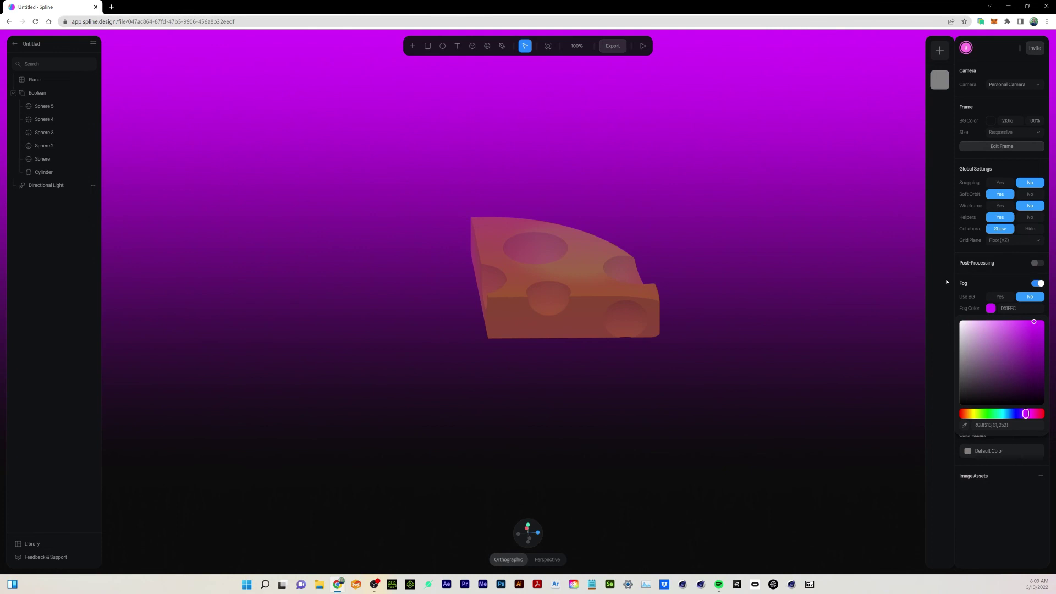
pyautogui.click(997, 300)
pyautogui.moveTo(1009, 319); pyautogui.dragTo(1020, 328)
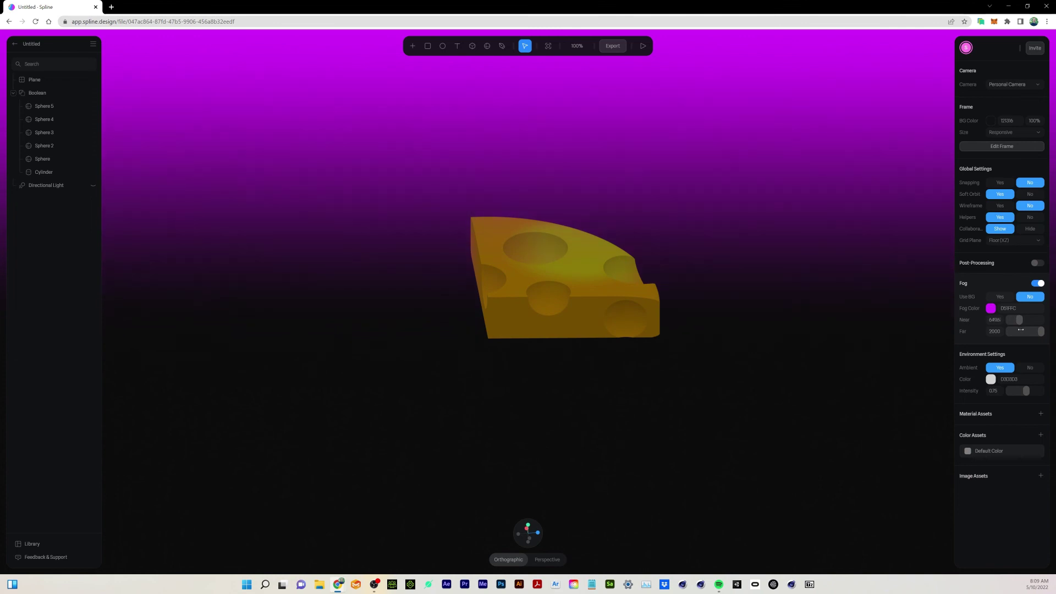